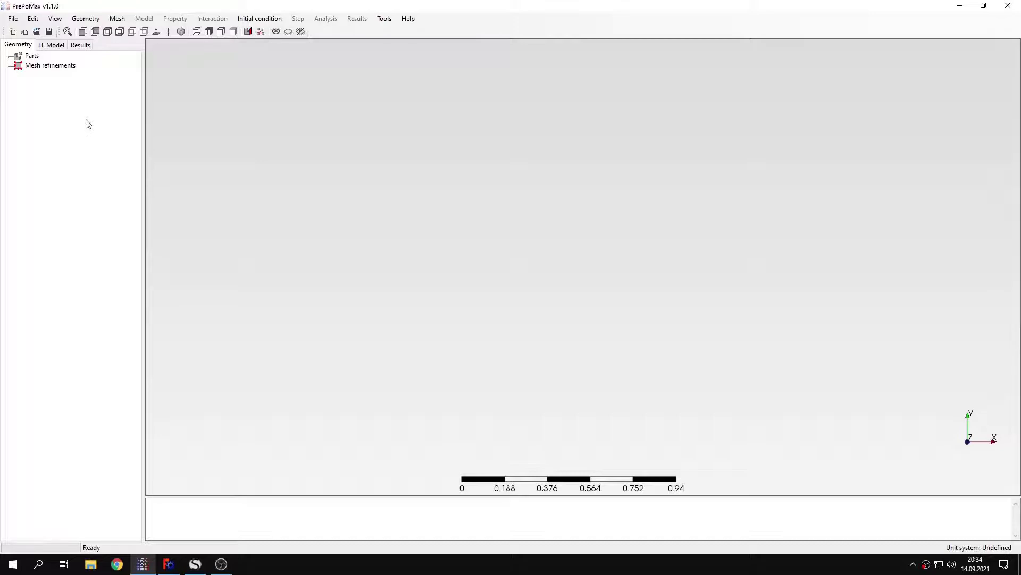
- Start a new model using the mm, ton, s, °C unit system
{"action": "left_click", "coordinate": [13, 32]}
{"action": "left_click", "coordinate": [99, 110]}
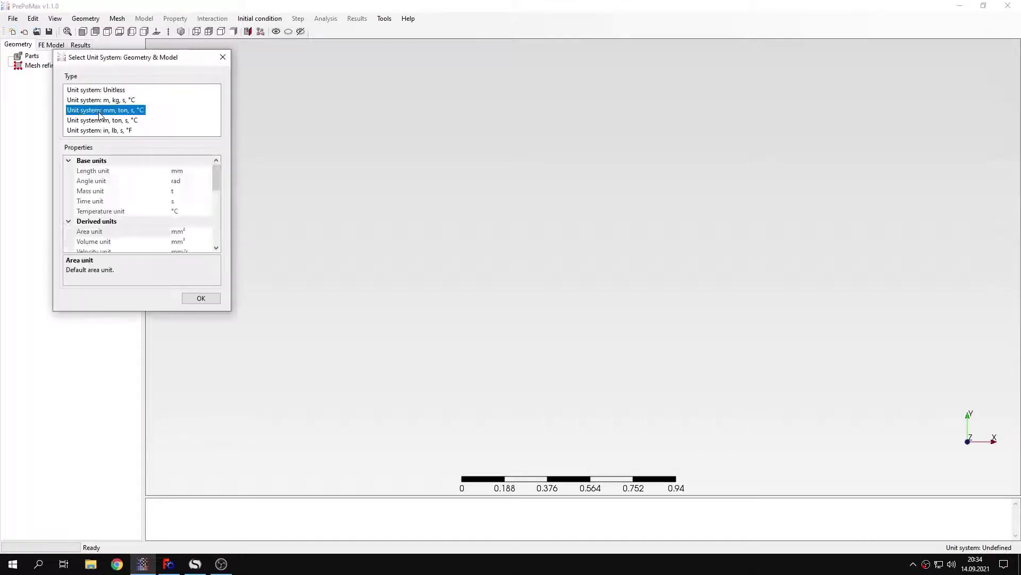
{"action": "left_click", "coordinate": [202, 297]}
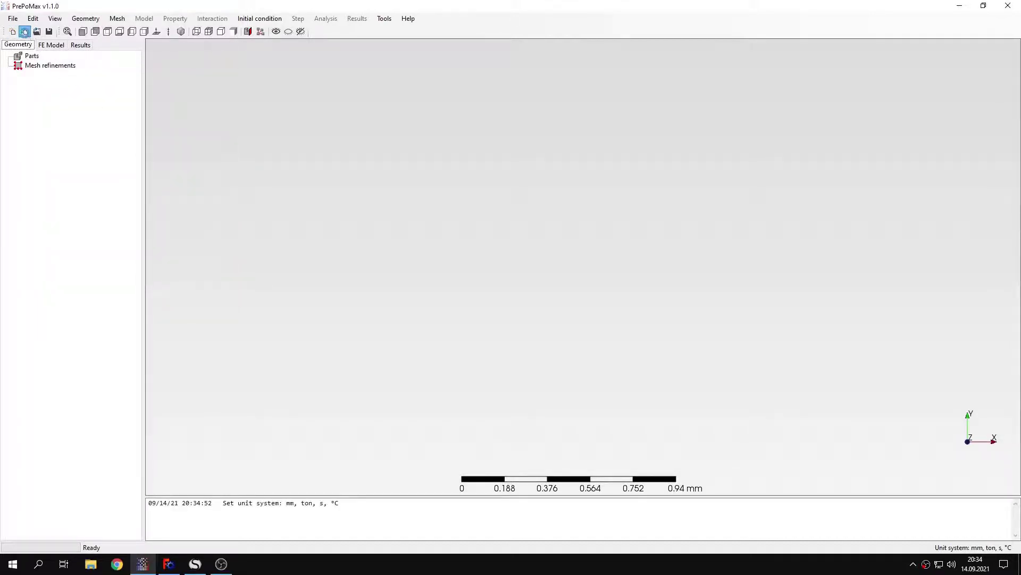
- Open the Tutorial 10 - Hertz contact geometry file
{"action": "left_click", "coordinate": [24, 32]}
{"action": "scroll", "coordinate": [323, 176], "scroll_direction": "down", "scroll_amount": 5}
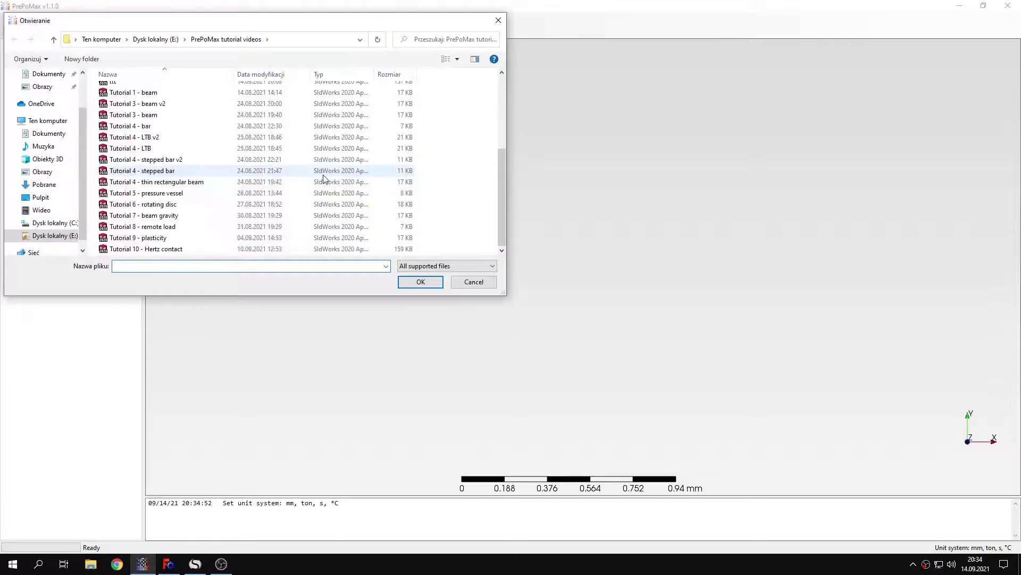
{"action": "left_click", "coordinate": [211, 249]}
{"action": "left_click", "coordinate": [411, 285]}
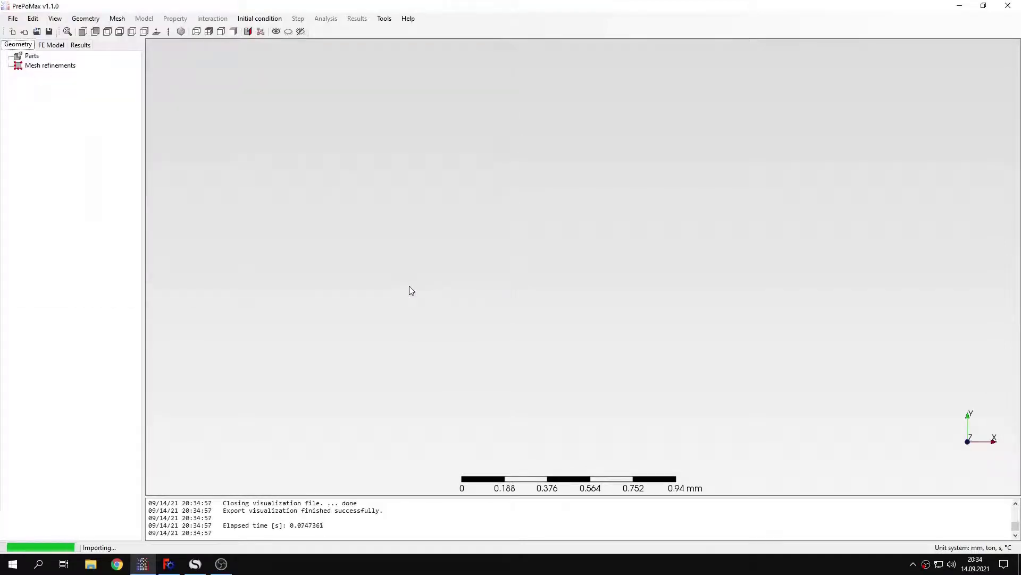
- Orbit and pan the view to inspect the quarter hemisphere on the plate from several sides
{"action": "left_click_drag", "start_coordinate": [519, 347], "coordinate": [757, 355]}
{"action": "mouse_move", "coordinate": [557, 242]}
{"action": "middle_mouse_down"}
{"action": "mouse_move", "coordinate": [594, 269]}
{"action": "mouse_move", "coordinate": [554, 228]}
{"action": "middle_mouse_up"}
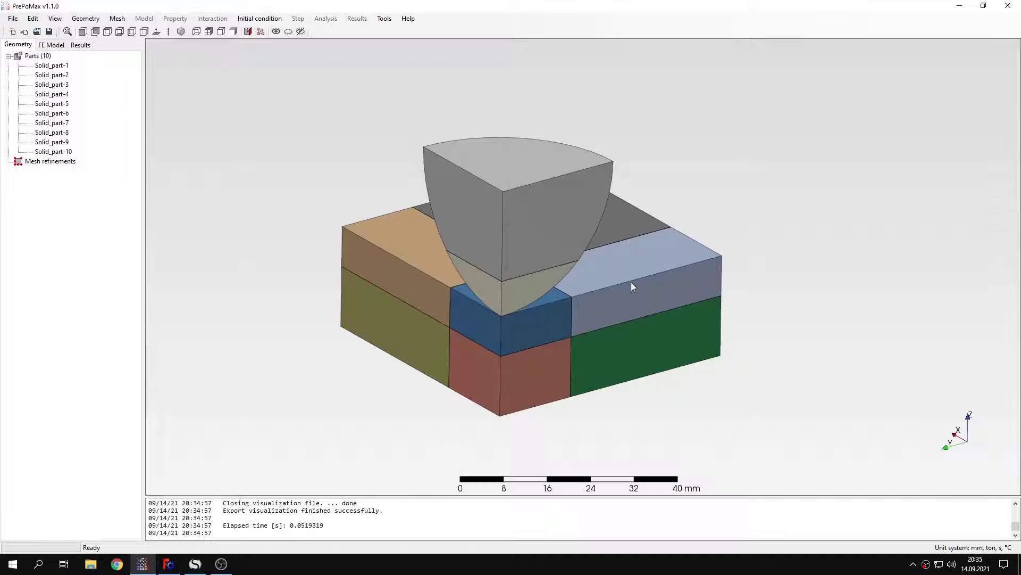
{"action": "left_click_drag", "start_coordinate": [631, 283], "coordinate": [433, 265]}
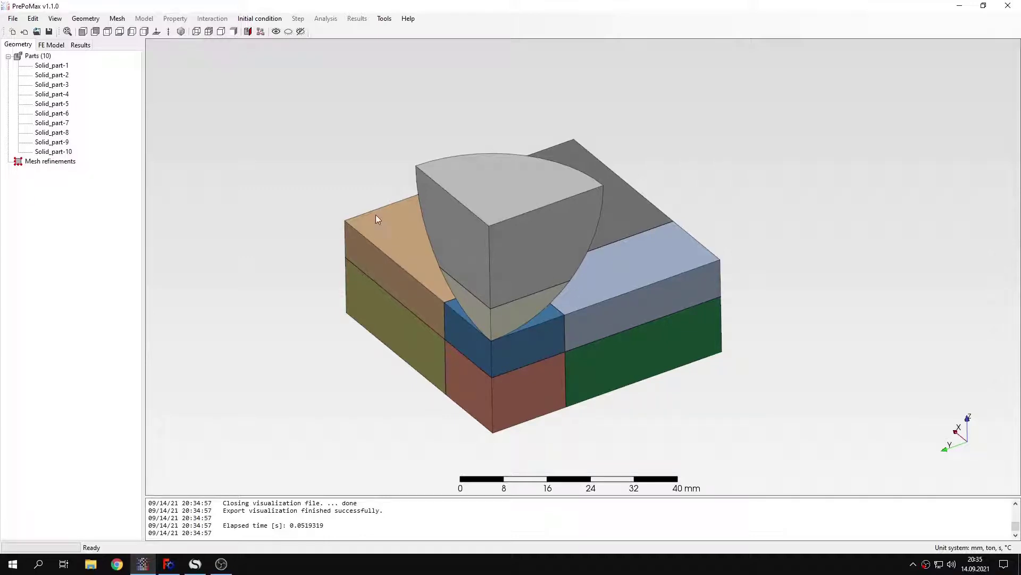
- Select all ten solid parts in the Geometry tree, then clear the selection
{"action": "left_click", "coordinate": [63, 66]}
{"action": "left_click", "coordinate": [66, 152], "text": "shift"}
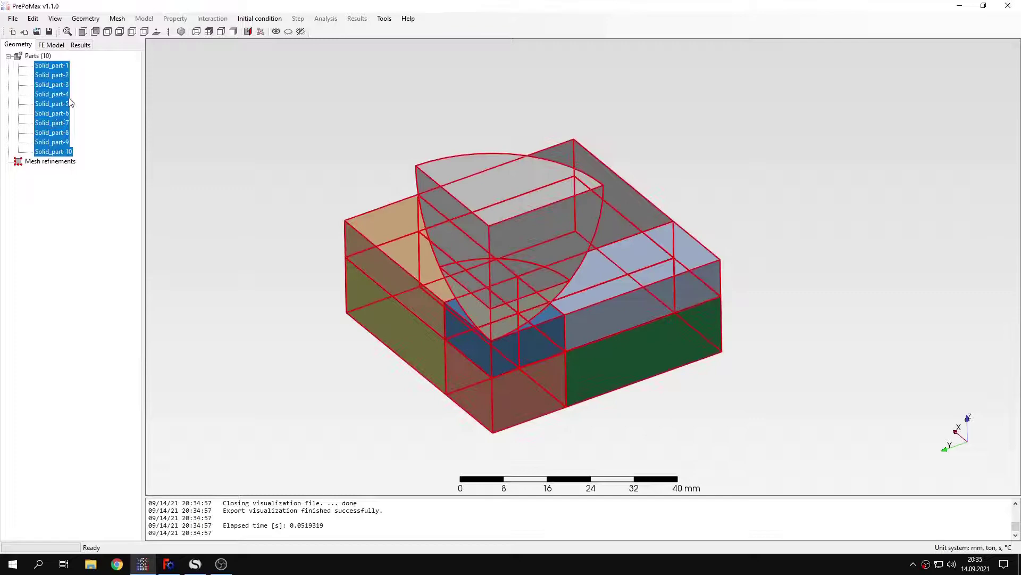
{"action": "left_click", "coordinate": [251, 197]}
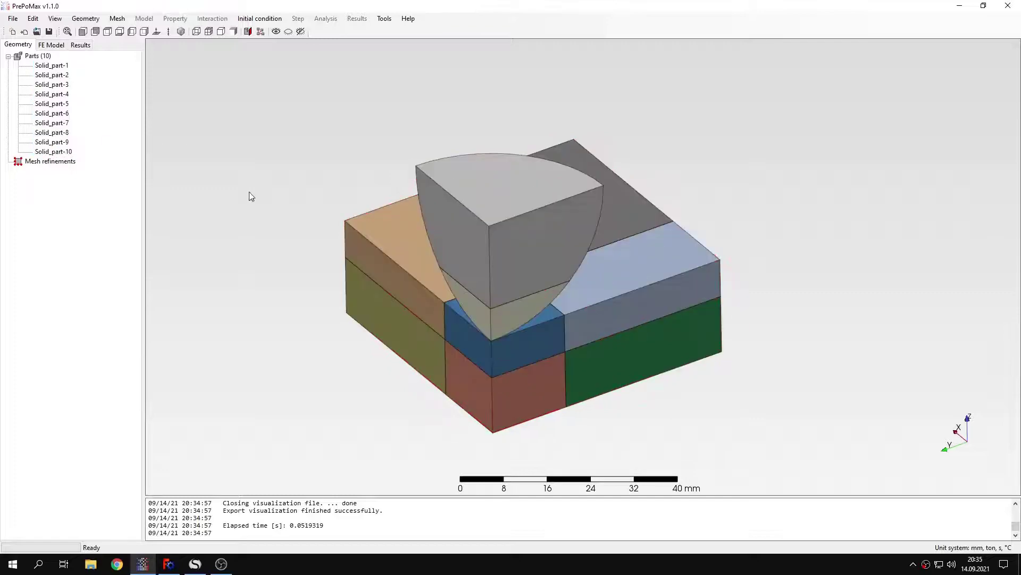
- In FreeCAD, select the Slice and Slice003 bodies to see how the geometry was split
{"action": "left_click", "coordinate": [168, 564]}
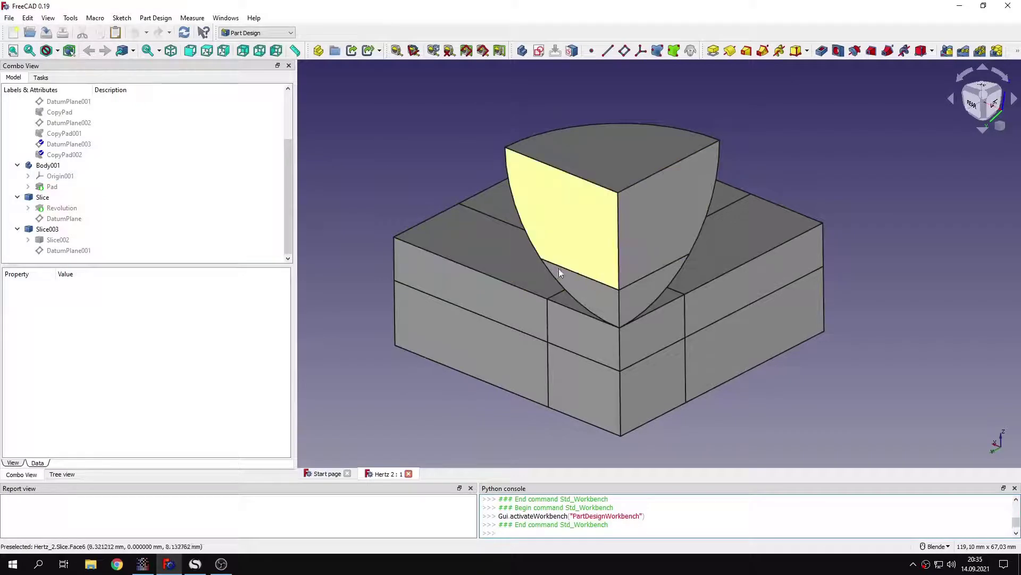
{"action": "left_click", "coordinate": [630, 230]}
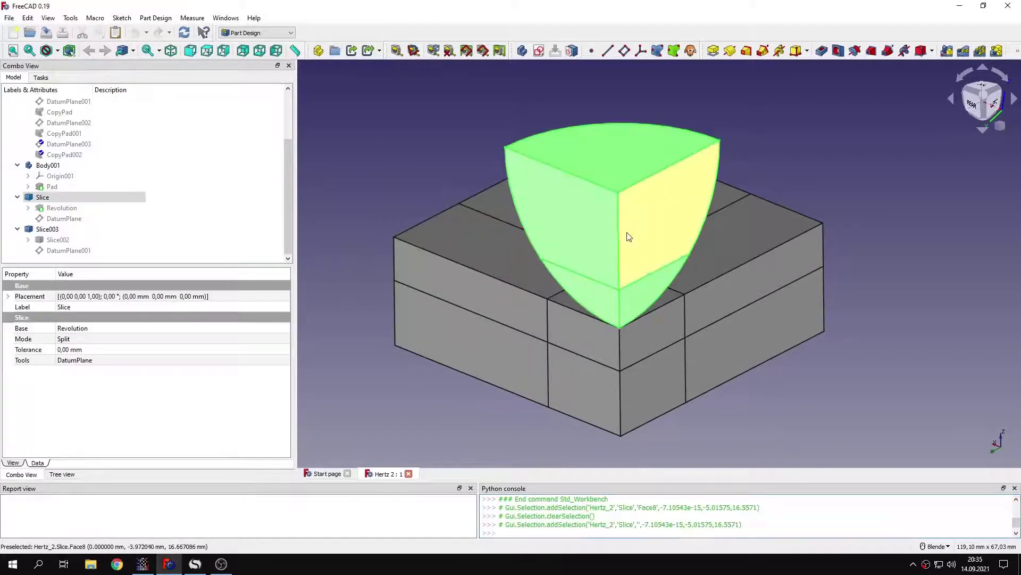
{"action": "left_click", "coordinate": [532, 322]}
{"action": "left_click", "coordinate": [532, 320]}
{"action": "left_click", "coordinate": [553, 332]}
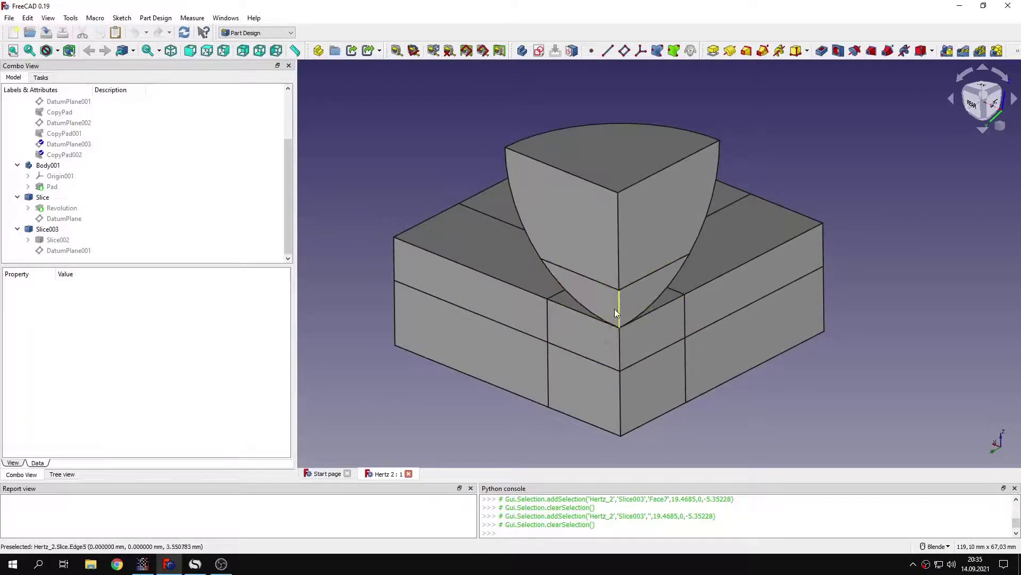
- Inspect Slice003, a Slice face and the plate block face below the contact, then return to PrePoMax
{"action": "double_click", "coordinate": [587, 327]}
{"action": "left_click", "coordinate": [631, 298]}
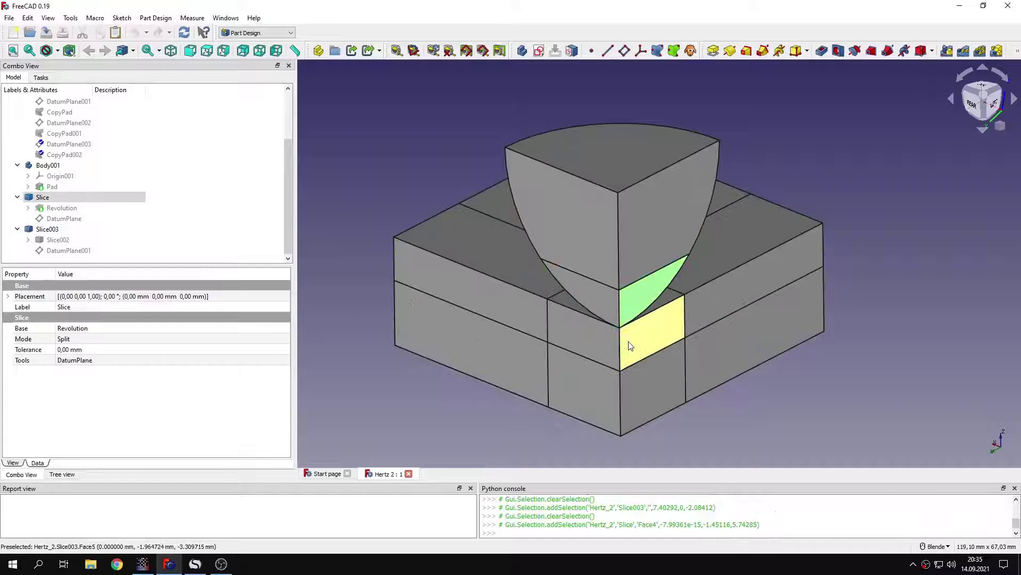
{"action": "left_click", "coordinate": [649, 340]}
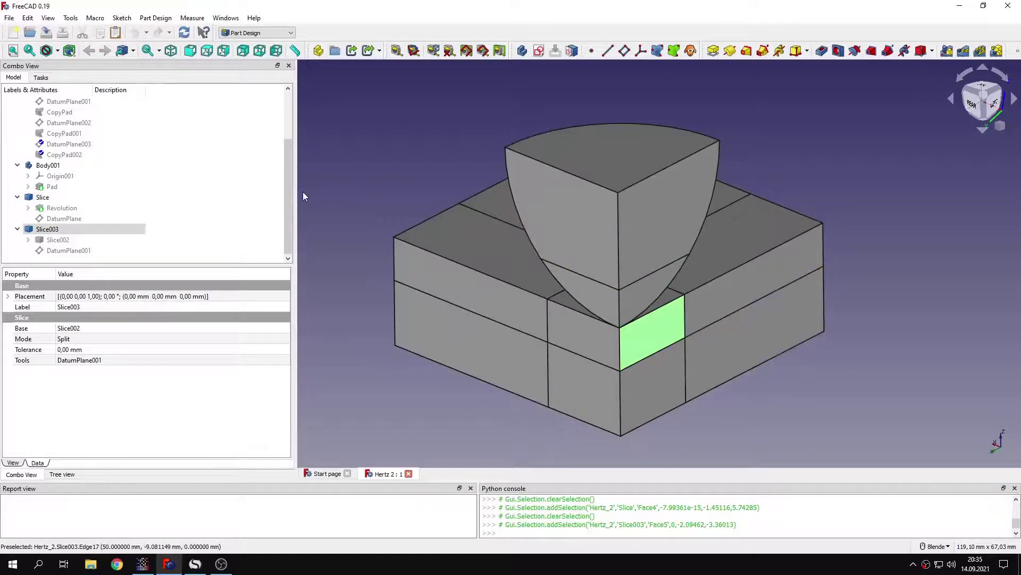
{"action": "left_click", "coordinate": [374, 212]}
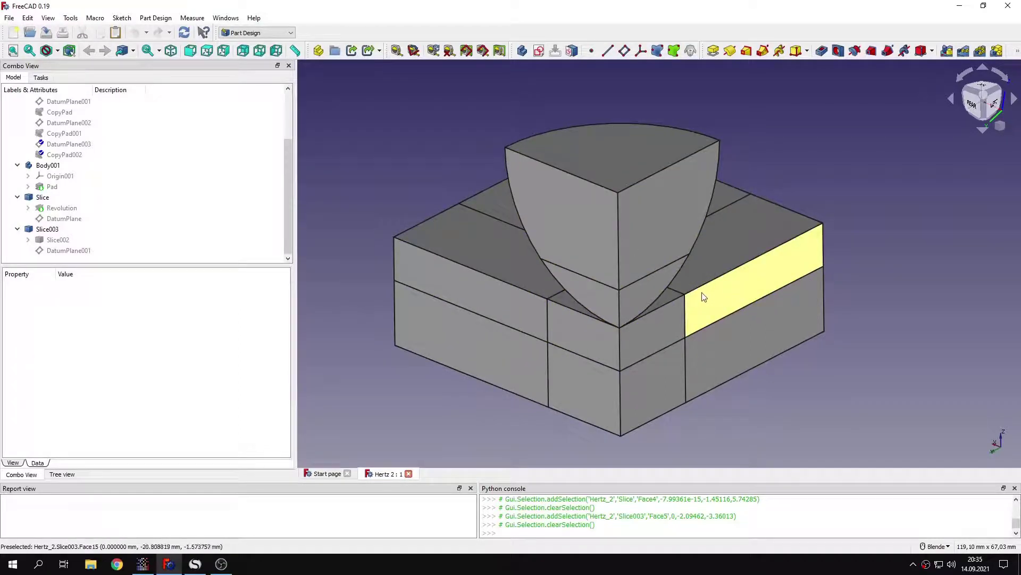
{"action": "left_click", "coordinate": [142, 564]}
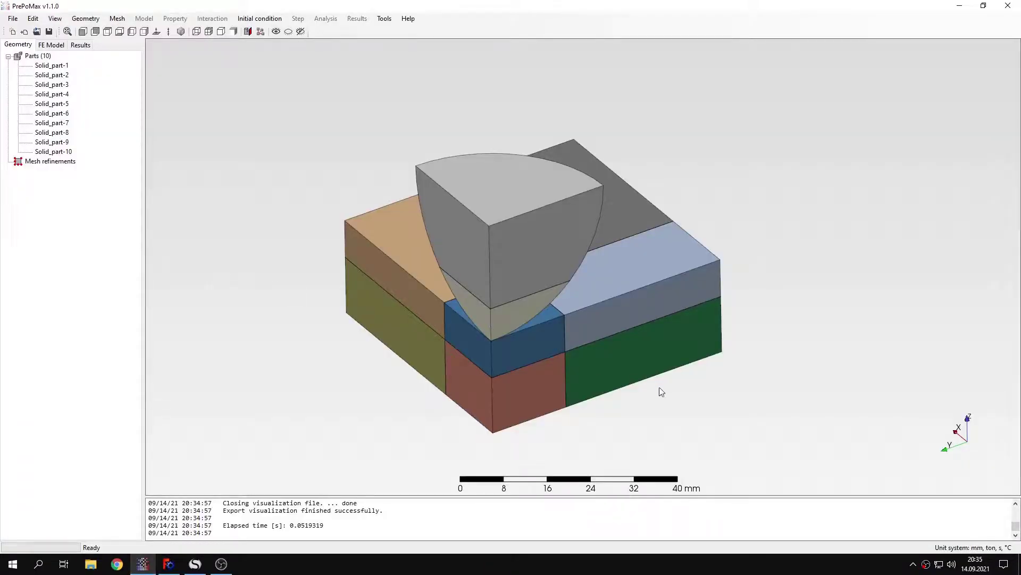
- Combine the upper hemisphere and tip parts into compound part Compound-1
{"action": "middle_click_drag", "start_coordinate": [661, 392], "coordinate": [692, 370]}
{"action": "scroll", "coordinate": [599, 323], "scroll_direction": "up", "scroll_amount": 2}
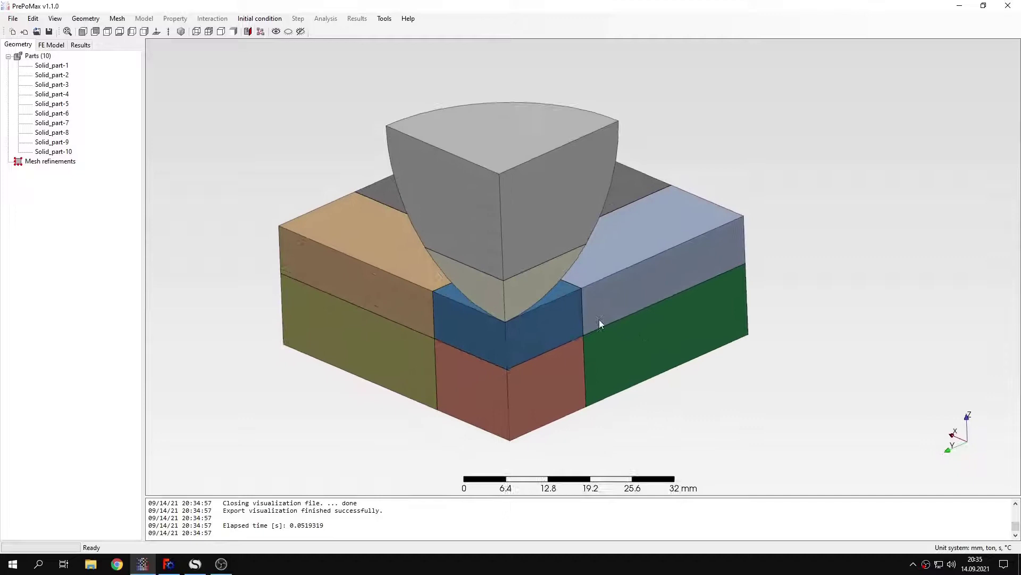
{"action": "left_click", "coordinate": [502, 234]}
{"action": "left_click", "coordinate": [530, 283], "text": "shift"}
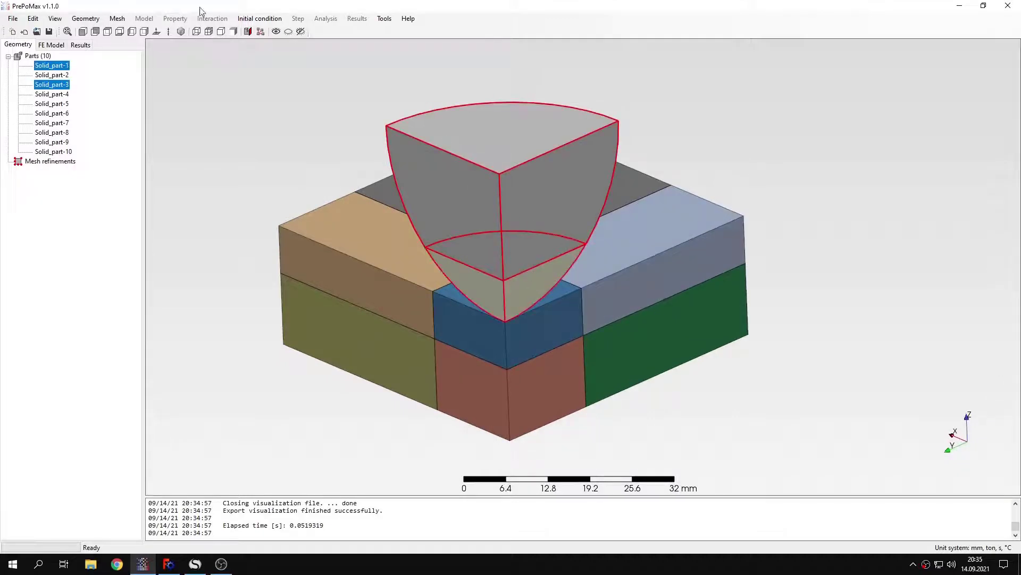
{"action": "left_click", "coordinate": [85, 18]}
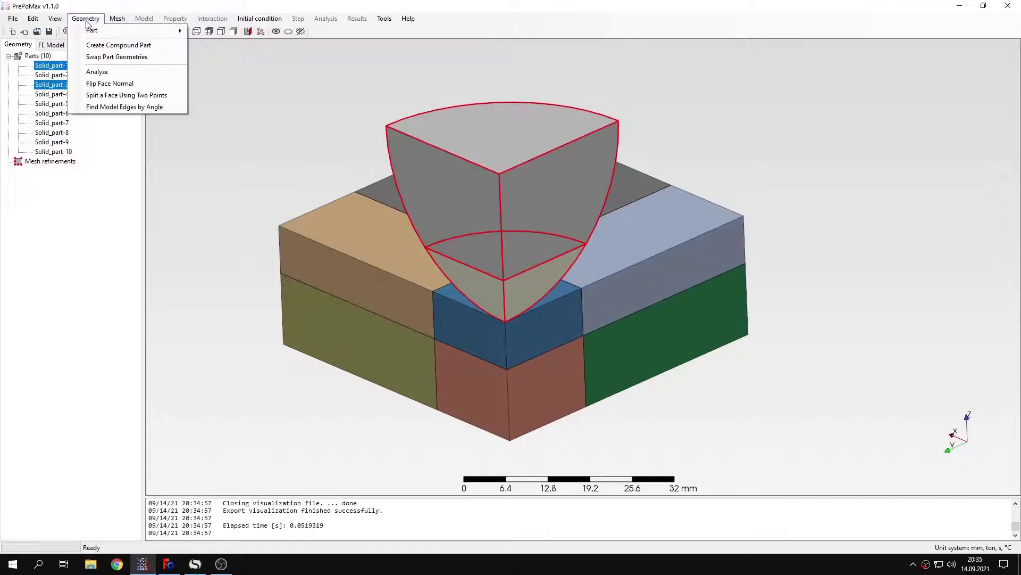
{"action": "left_click", "coordinate": [106, 46]}
{"action": "left_click", "coordinate": [156, 270]}
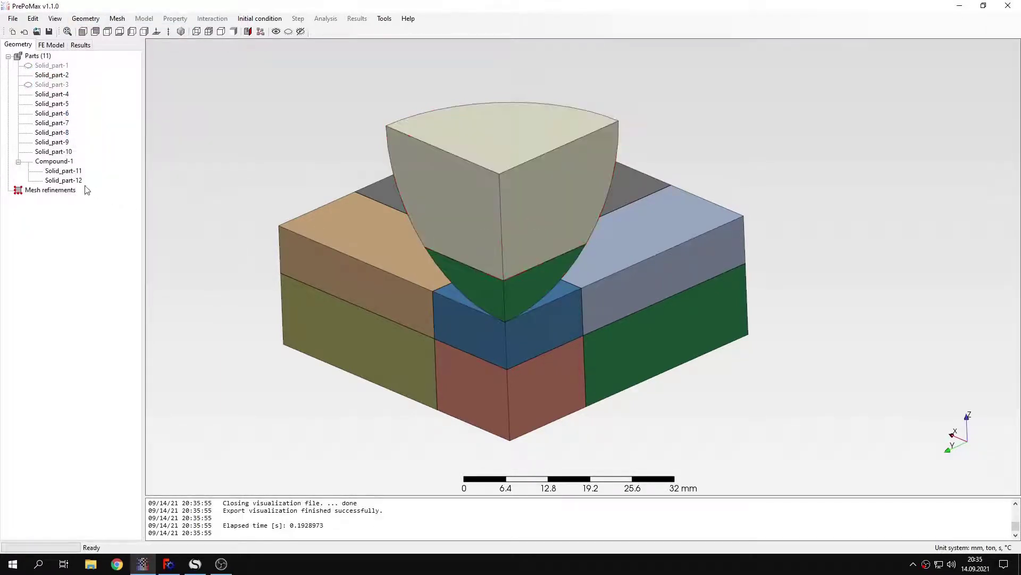
{"action": "left_click", "coordinate": [54, 161]}
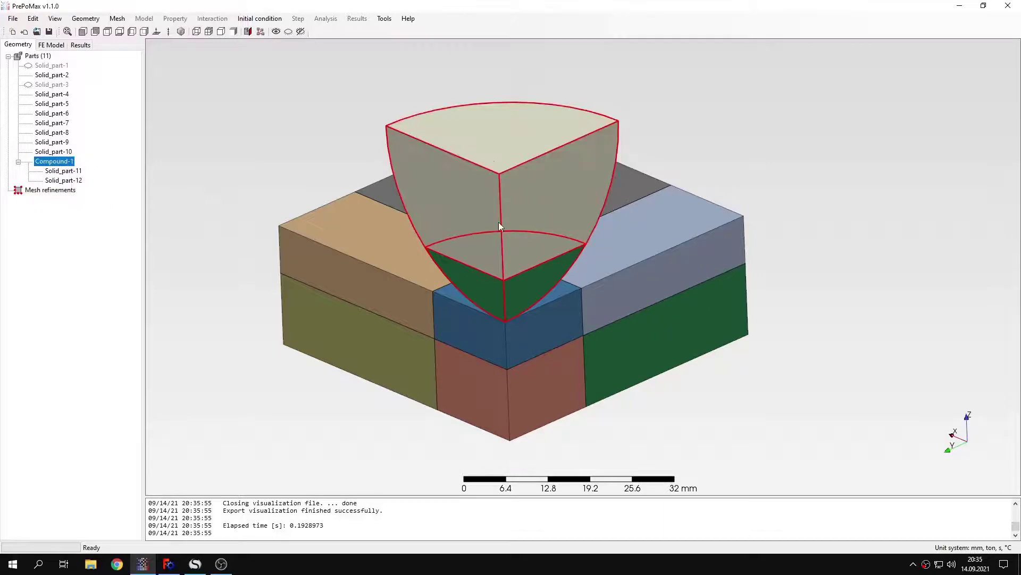
{"action": "left_click", "coordinate": [310, 167]}
- From a front view, box-select the eight plate blocks and combine them into Compound-2
{"action": "middle_click_drag", "start_coordinate": [502, 347], "coordinate": [589, 339]}
{"action": "key", "text": "ctrl+1"}
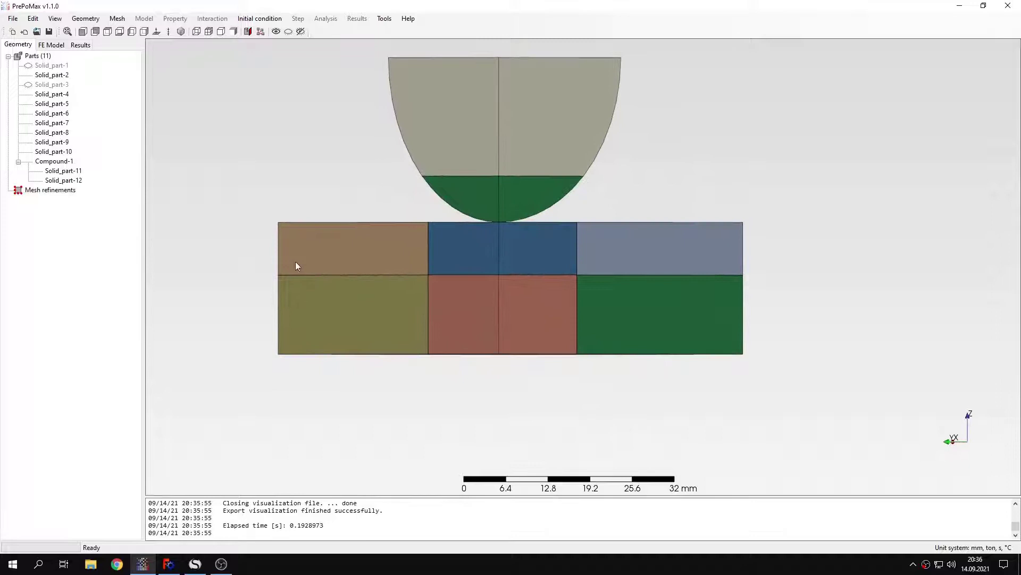
{"action": "left_click_drag", "start_coordinate": [256, 244], "coordinate": [819, 410]}
{"action": "middle_click_drag", "start_coordinate": [873, 417], "coordinate": [626, 257]}
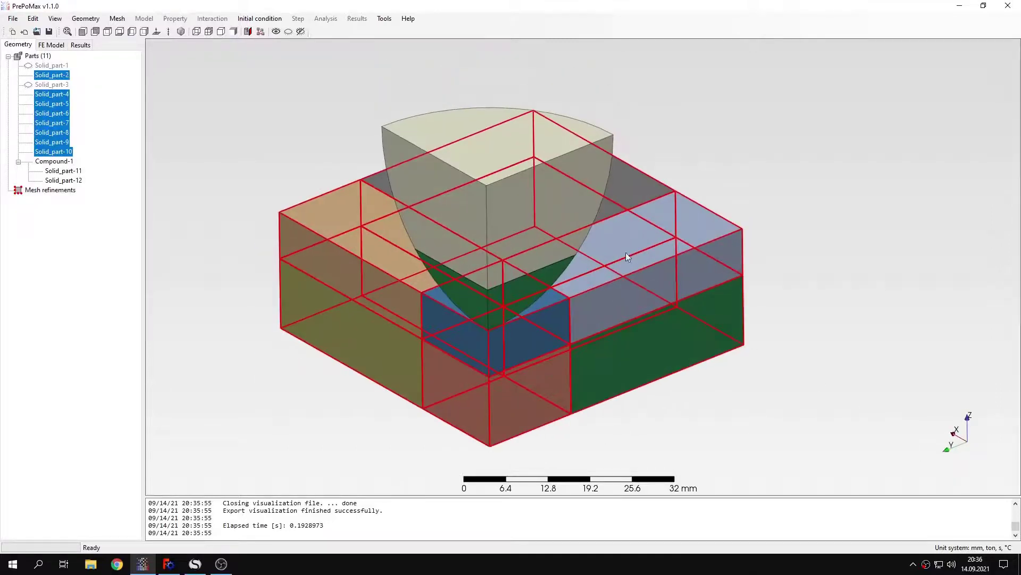
{"action": "left_click", "coordinate": [92, 20]}
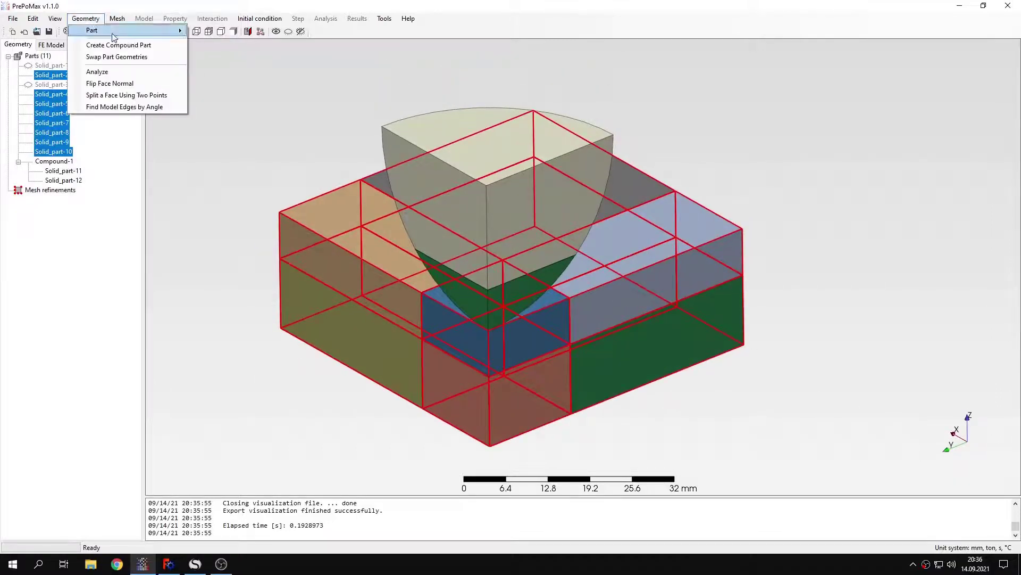
{"action": "left_click", "coordinate": [138, 46]}
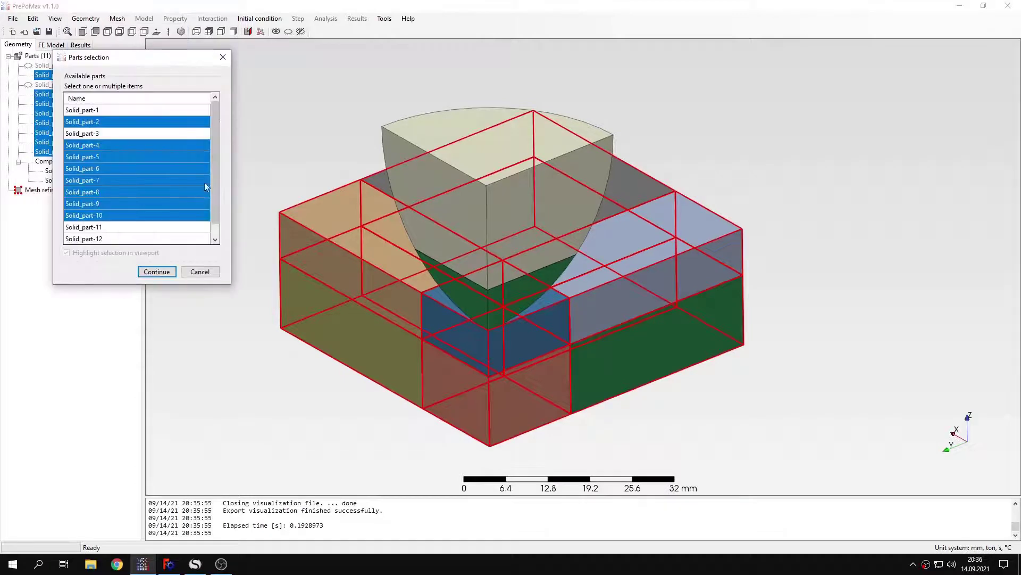
{"action": "left_click", "coordinate": [159, 272]}
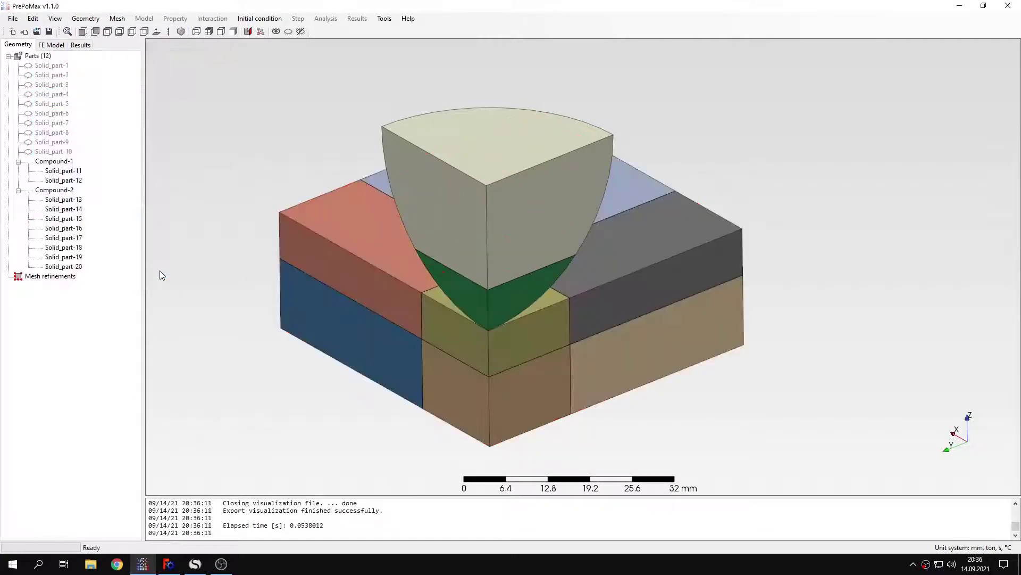
{"action": "left_click", "coordinate": [57, 163]}
- Collapse the Compound-1 and Compound-2 part lists in the Geometry tree
{"action": "left_click", "coordinate": [67, 191]}
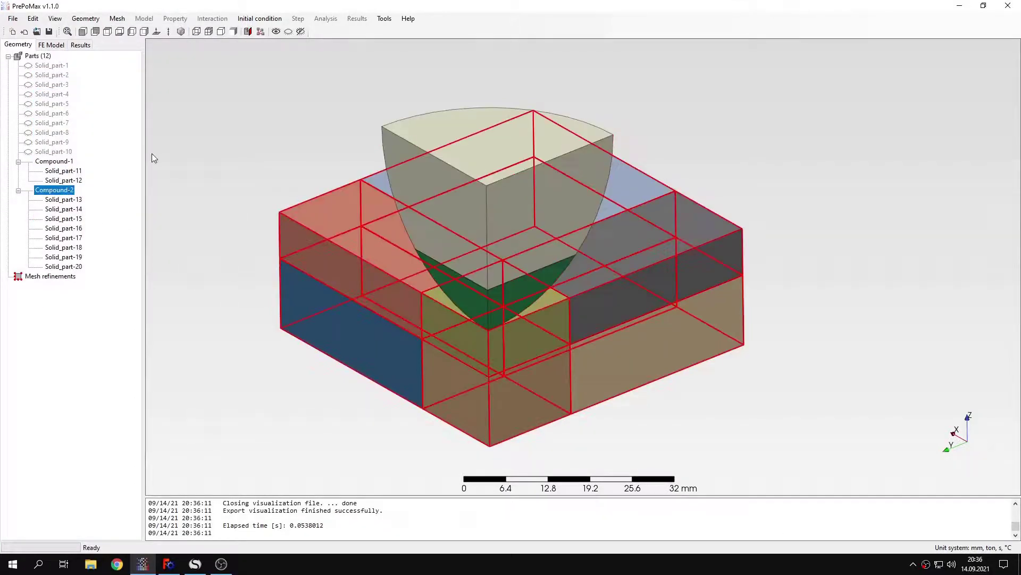
{"action": "left_click", "coordinate": [153, 155]}
{"action": "left_click", "coordinate": [19, 162]}
{"action": "left_click", "coordinate": [18, 171]}
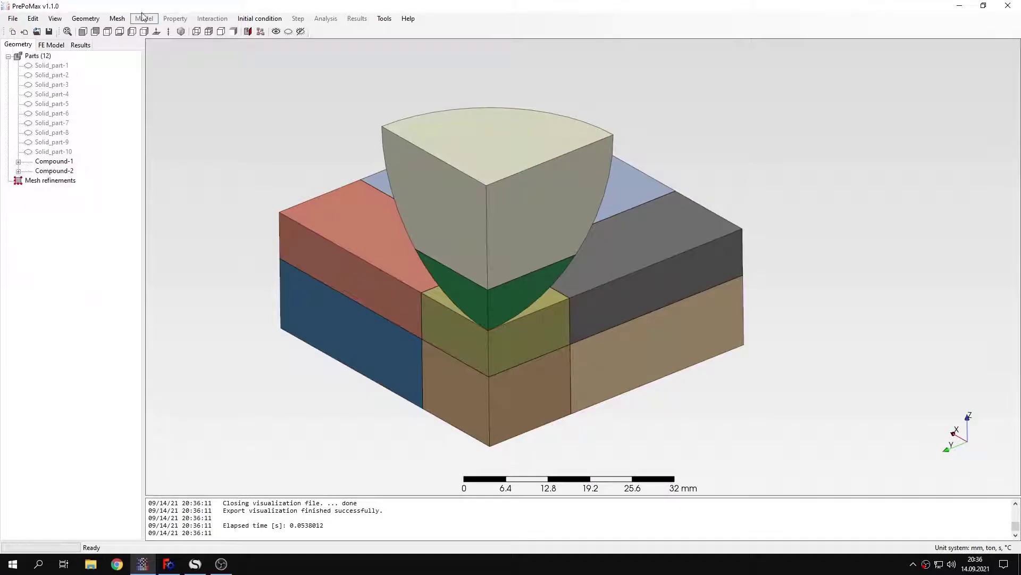
- Give Compound-1 and Compound-2 a 4 mm maximum element size, previewing the edge seeds
{"action": "left_click", "coordinate": [117, 18]}
{"action": "left_click", "coordinate": [144, 30]}
{"action": "left_click", "coordinate": [148, 227]}
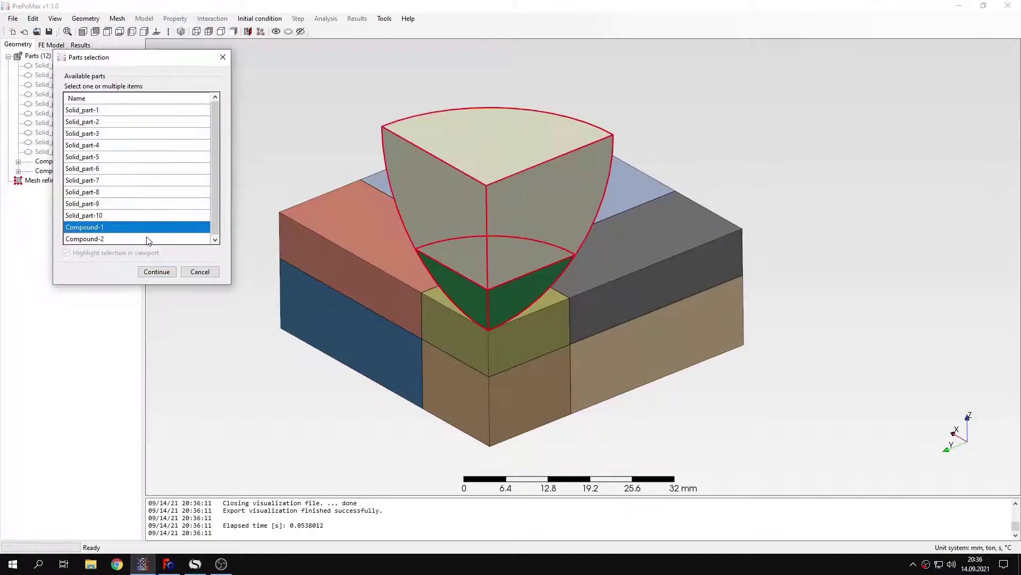
{"action": "left_click", "coordinate": [150, 240], "text": "ctrl"}
{"action": "left_click", "coordinate": [157, 271]}
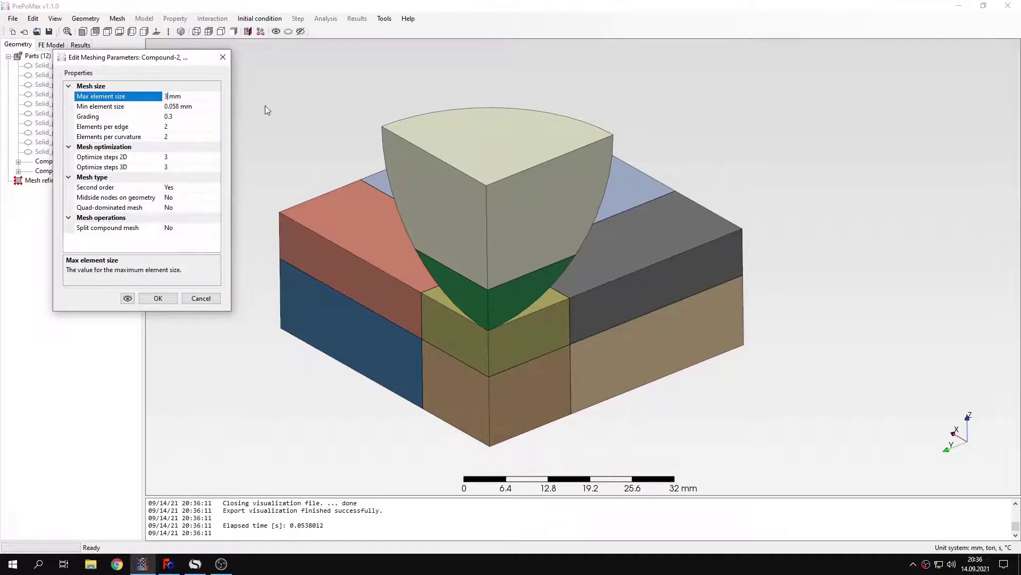
{"action": "key", "text": "BackSpace"}
{"action": "type", "text": "4"}
{"action": "left_click", "coordinate": [128, 298]}
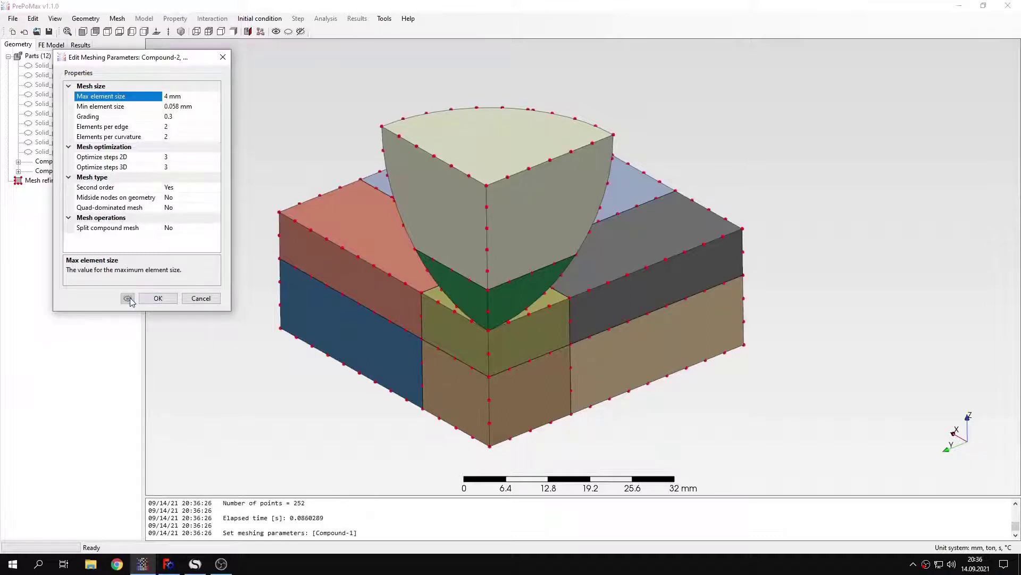
{"action": "left_click", "coordinate": [158, 297]}
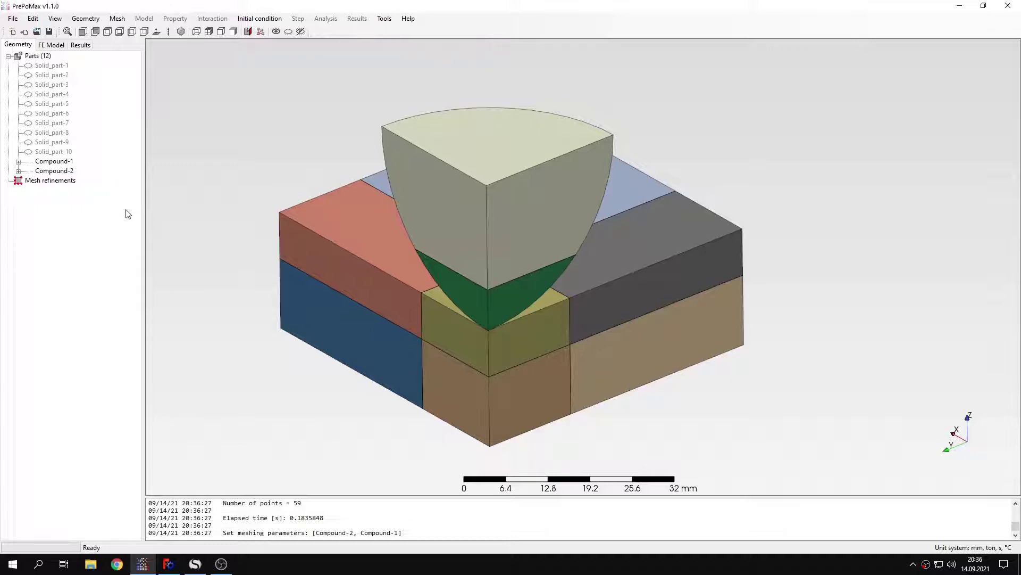
- Create Mesh_refinement-1 of 0.8 mm on the green hemisphere tip part
{"action": "double_click", "coordinate": [49, 181]}
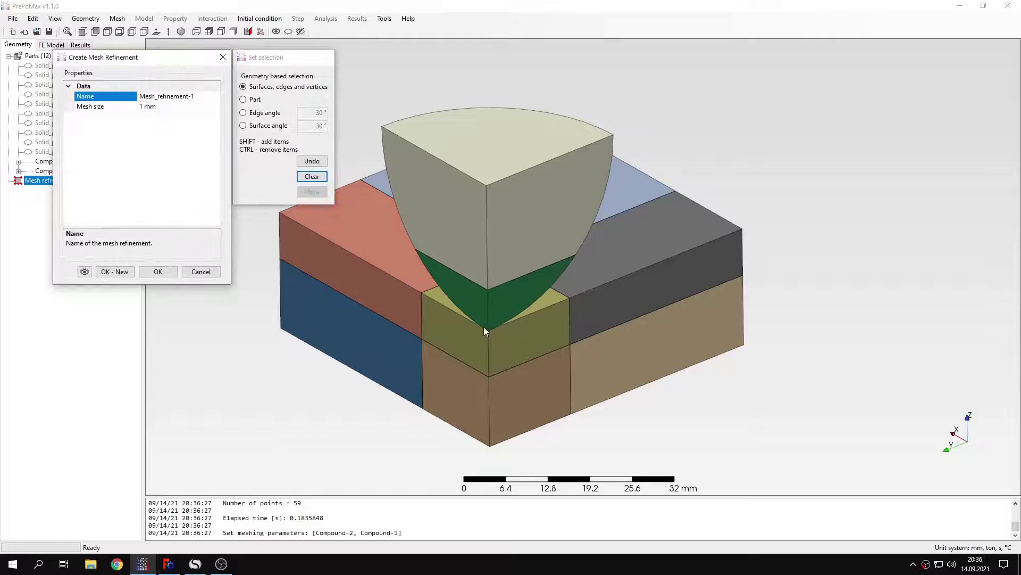
{"action": "left_click", "coordinate": [513, 306]}
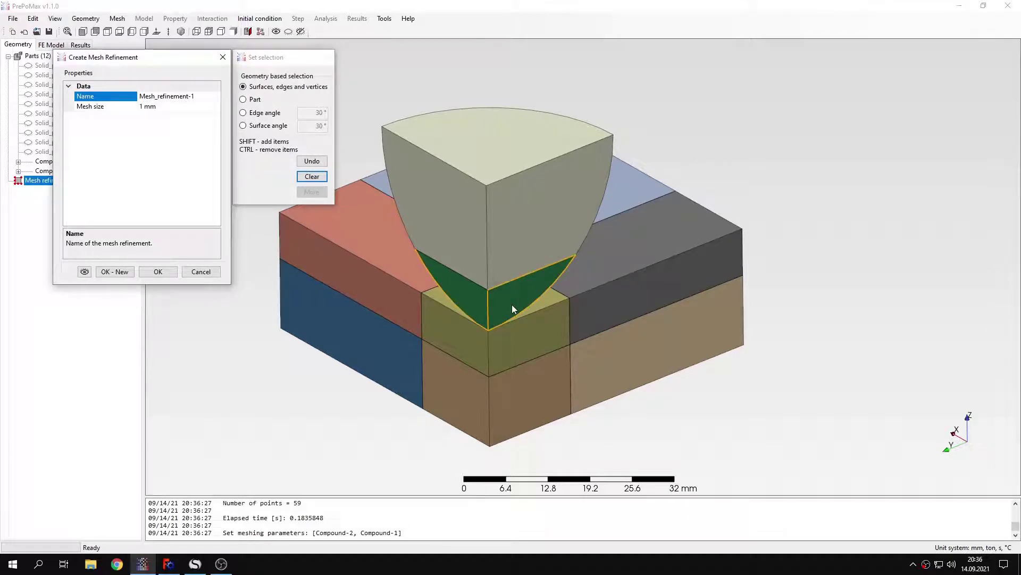
{"action": "scroll", "coordinate": [511, 305], "scroll_direction": "up", "scroll_amount": 3}
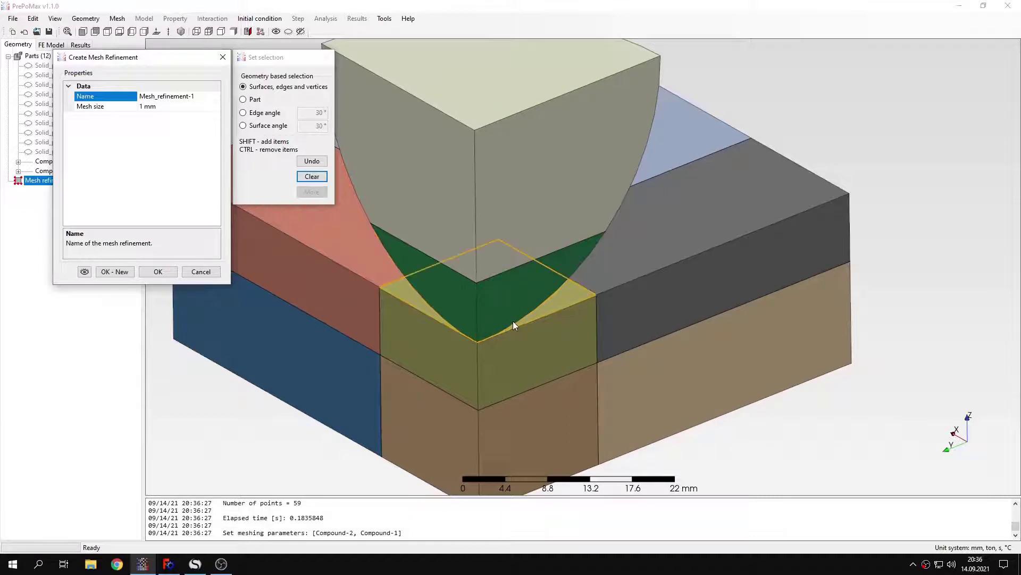
{"action": "left_click", "coordinate": [519, 286]}
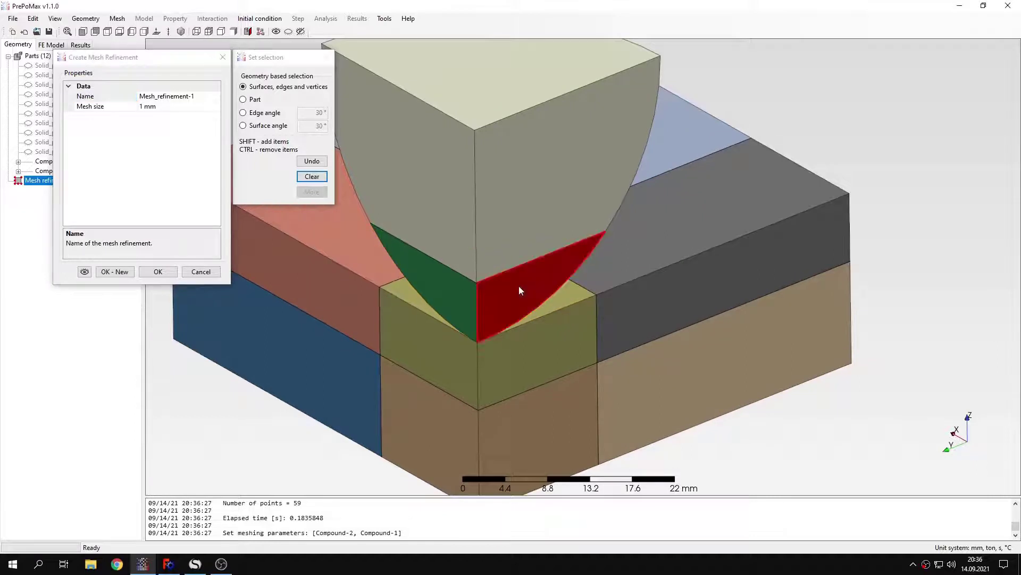
{"action": "left_click", "coordinate": [250, 99]}
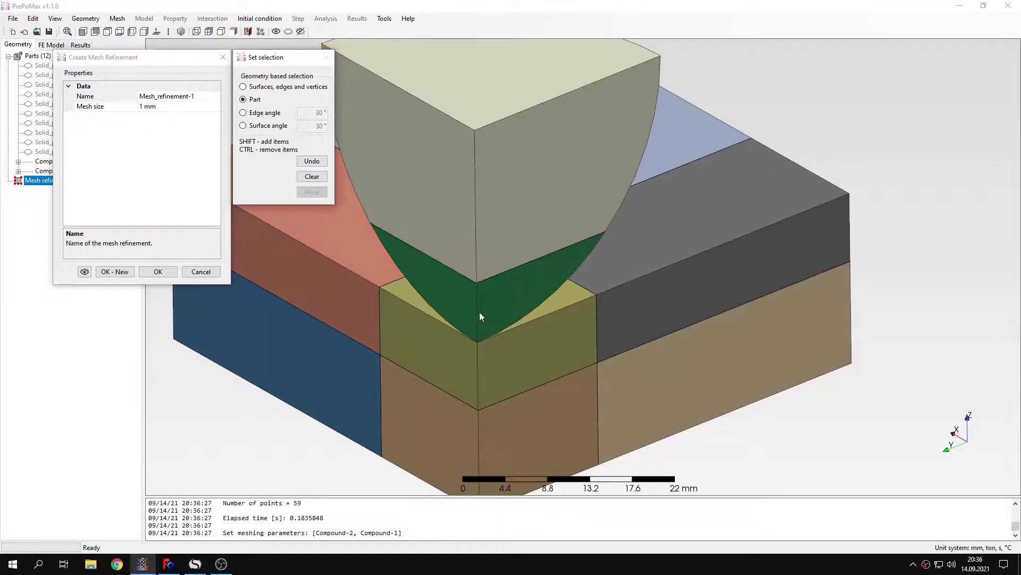
{"action": "left_click", "coordinate": [481, 312]}
{"action": "middle_click_drag", "start_coordinate": [483, 293], "coordinate": [563, 303]}
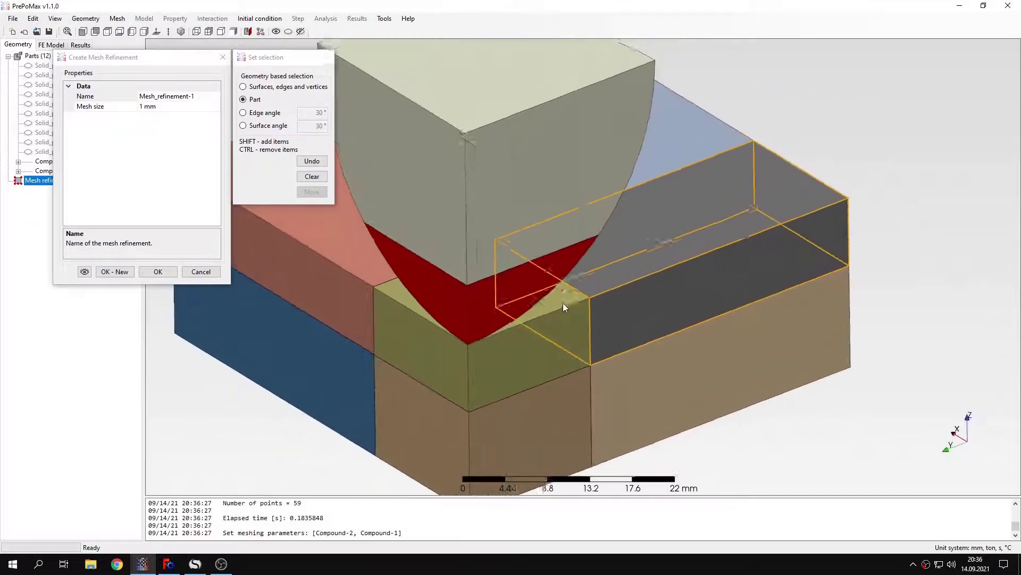
{"action": "left_click", "coordinate": [145, 107]}
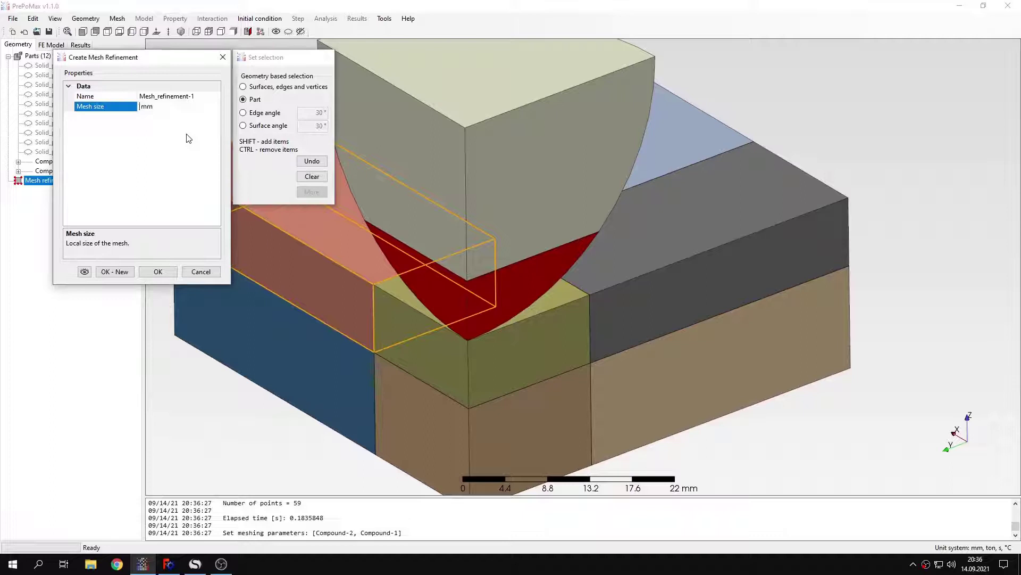
{"action": "type", "text": "0.8"}
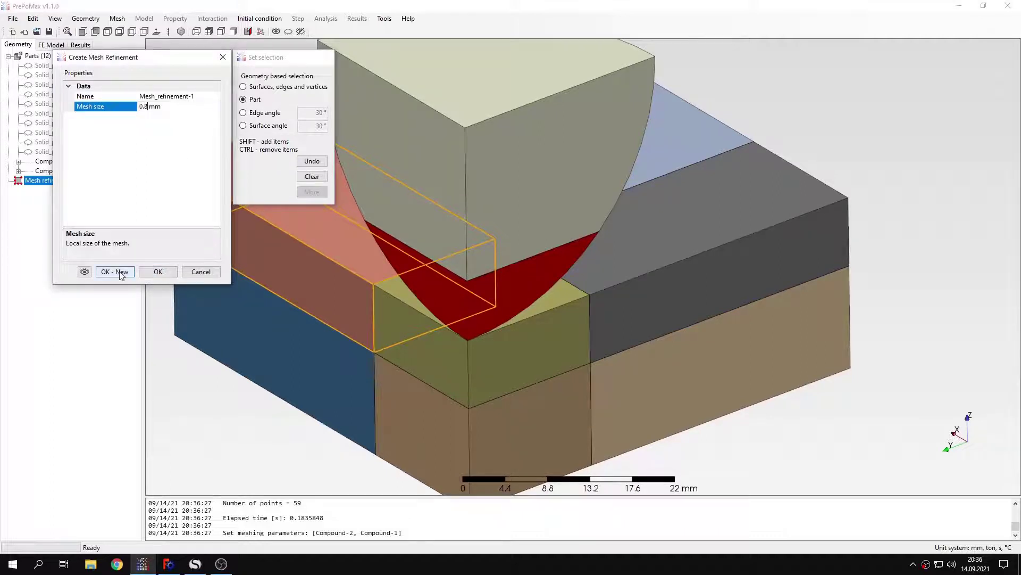
{"action": "left_click", "coordinate": [115, 271]}
- Start a second refinement on the yellow block below the tip, clearing its mesh size
{"action": "left_click", "coordinate": [535, 359]}
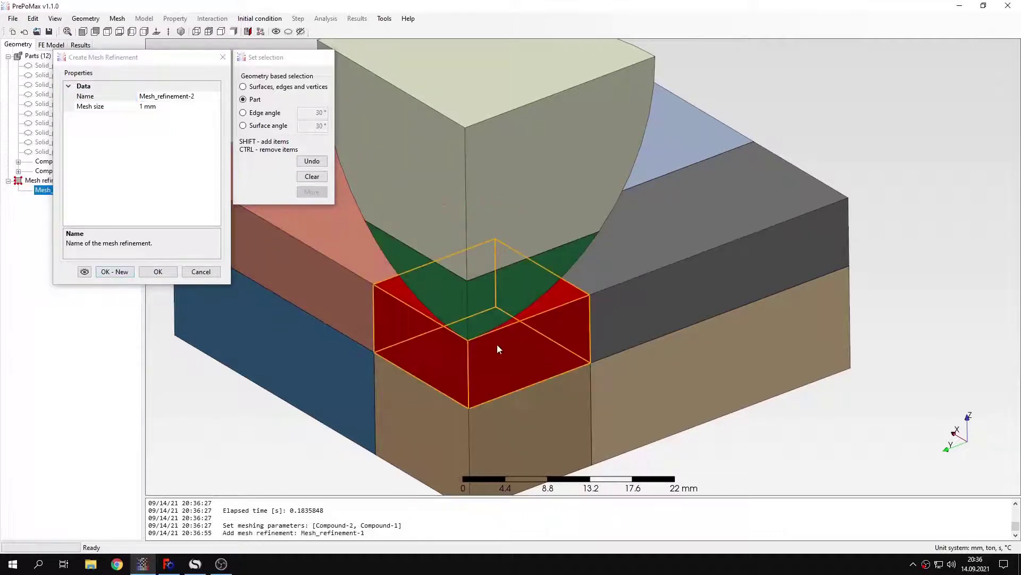
{"action": "left_click", "coordinate": [142, 107]}
{"action": "key", "text": "BackSpace"}
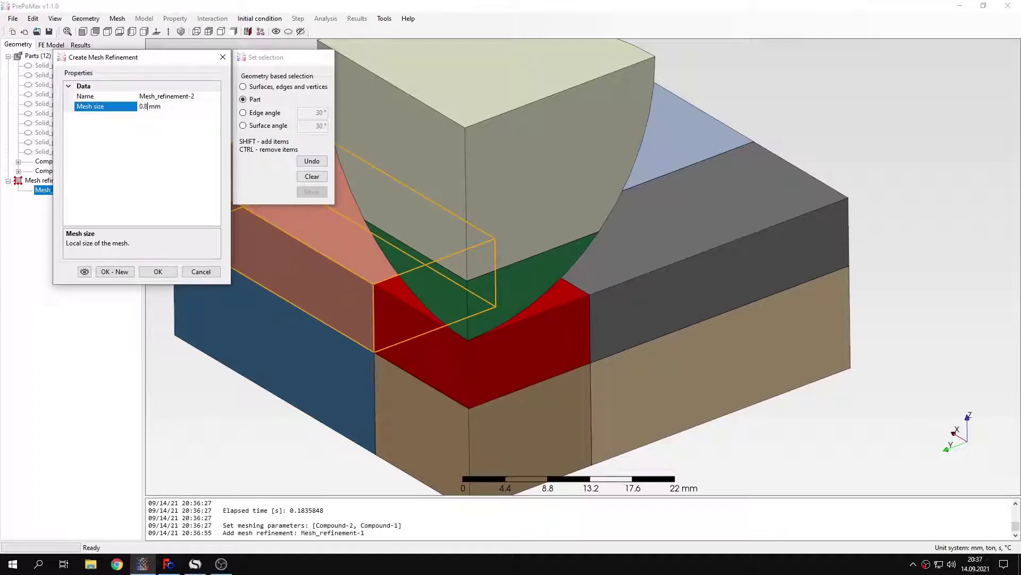
- Set Mesh_refinement-2 to 0.8 mm and mesh both compounds (18235 nodes, 10663 elements)
{"action": "type", "text": "0.8"}
{"action": "left_click", "coordinate": [158, 271]}
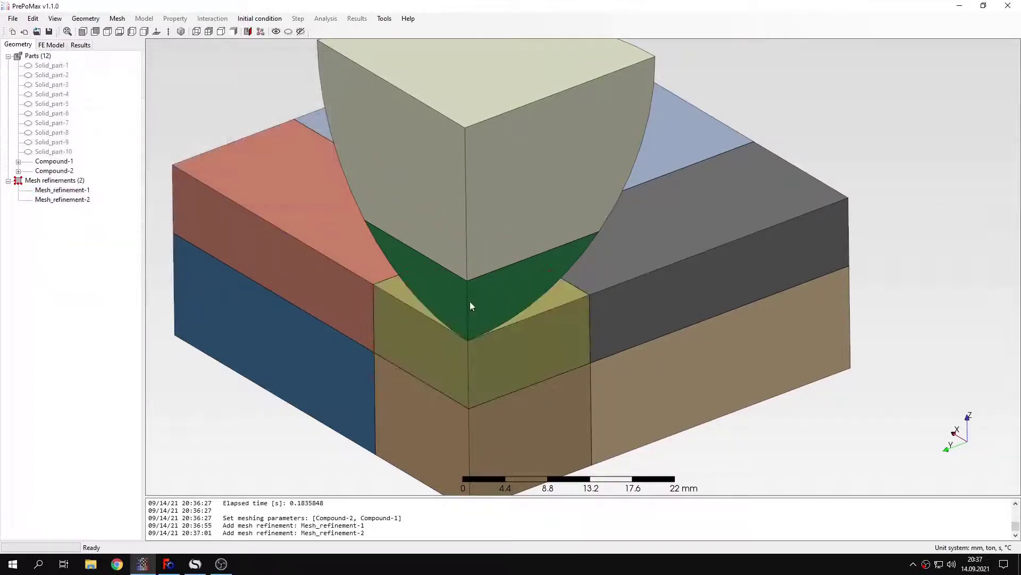
{"action": "scroll", "coordinate": [499, 331], "scroll_direction": "down", "scroll_amount": 1}
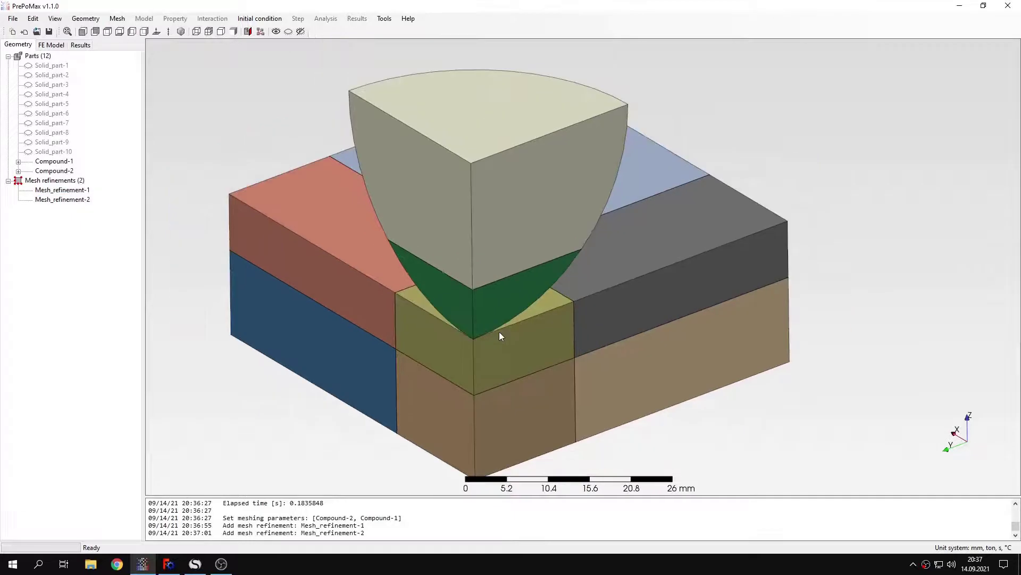
{"action": "left_click", "coordinate": [122, 18]}
{"action": "left_click", "coordinate": [139, 44]}
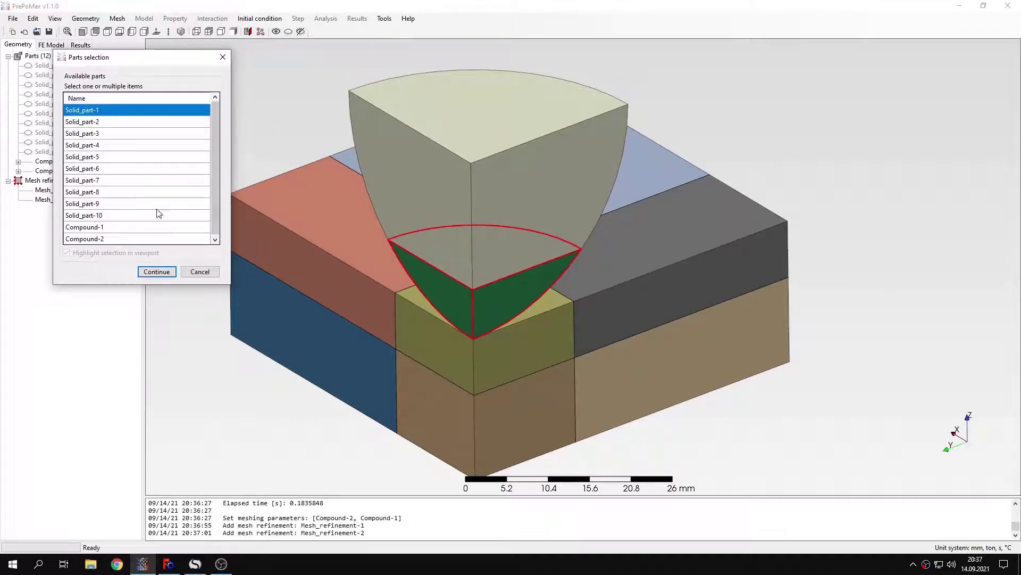
{"action": "left_click", "coordinate": [159, 238]}
{"action": "left_click", "coordinate": [159, 227], "text": "ctrl"}
{"action": "left_click", "coordinate": [170, 273]}
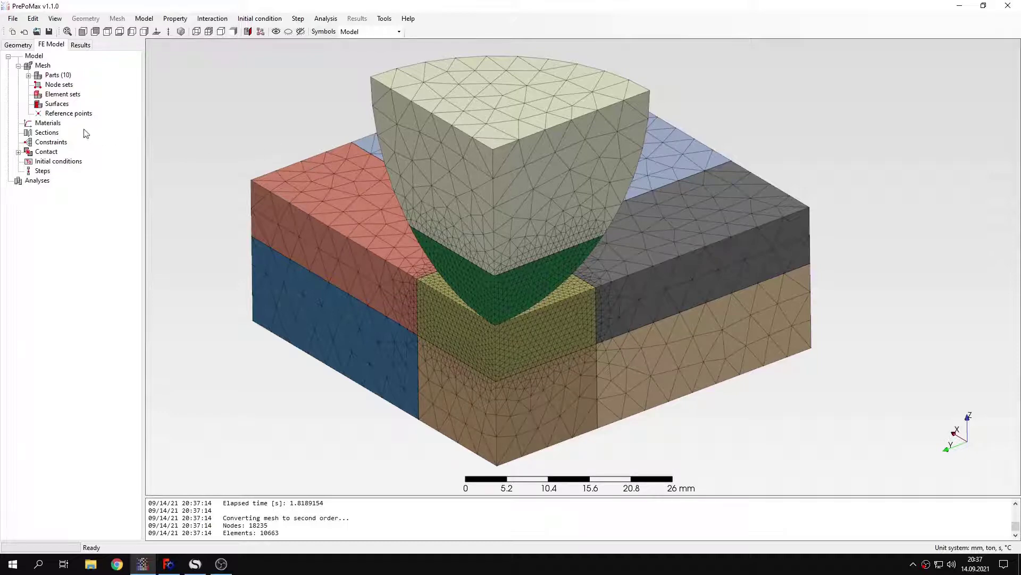
- Create an elastic Steel material with Young's modulus 210000 MPa and Poisson's ratio 0.3
{"action": "double_click", "coordinate": [53, 123]}
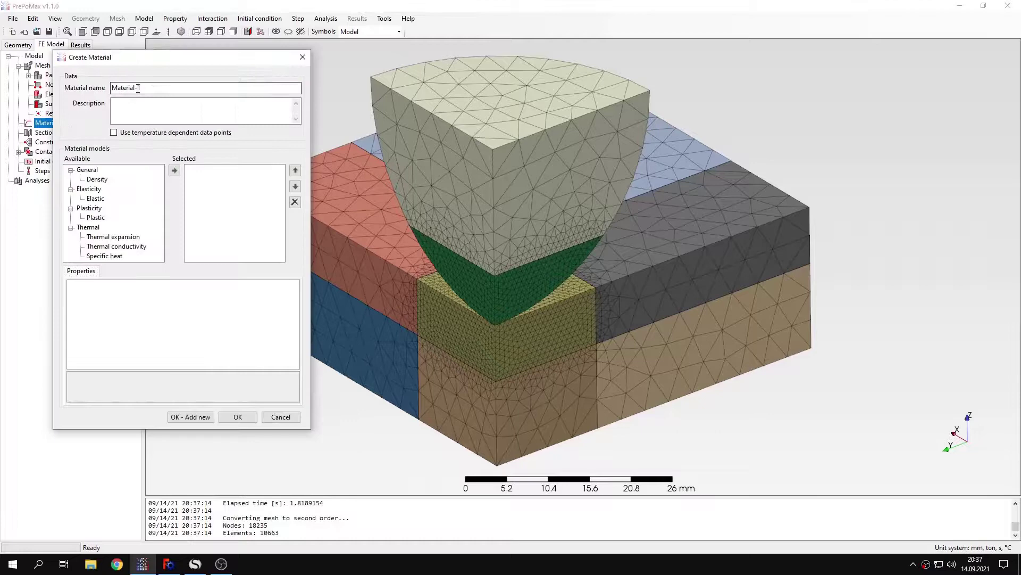
{"action": "type", "text": "Steel"}
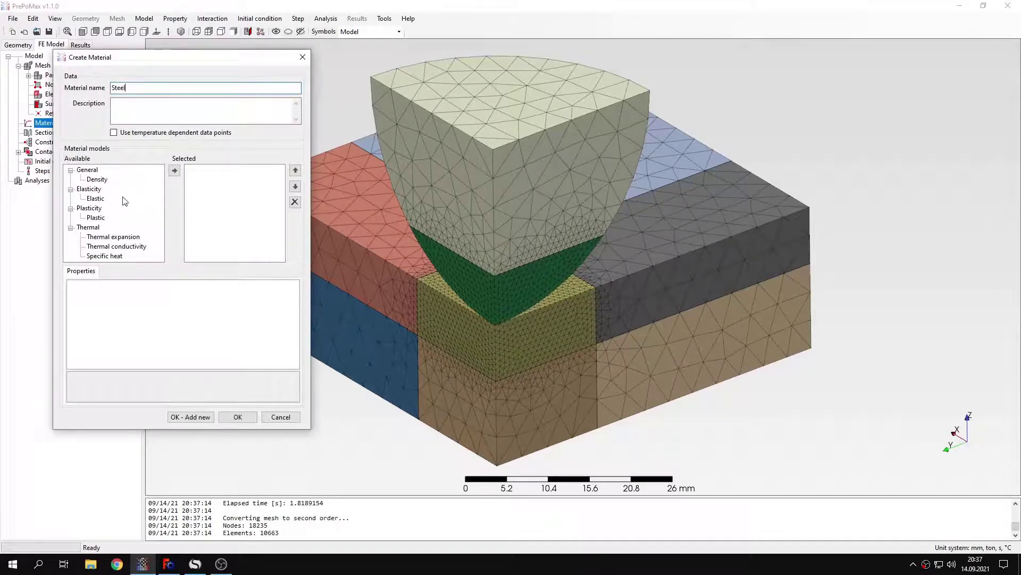
{"action": "left_click", "coordinate": [96, 198]}
{"action": "left_click", "coordinate": [175, 170]}
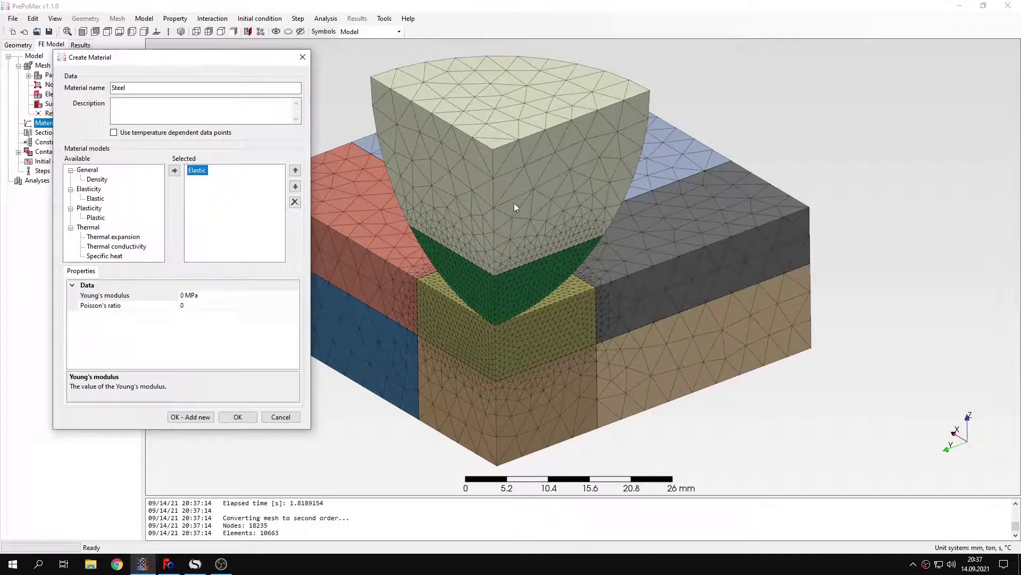
{"action": "left_click", "coordinate": [199, 298]}
{"action": "type", "text": "21000"}
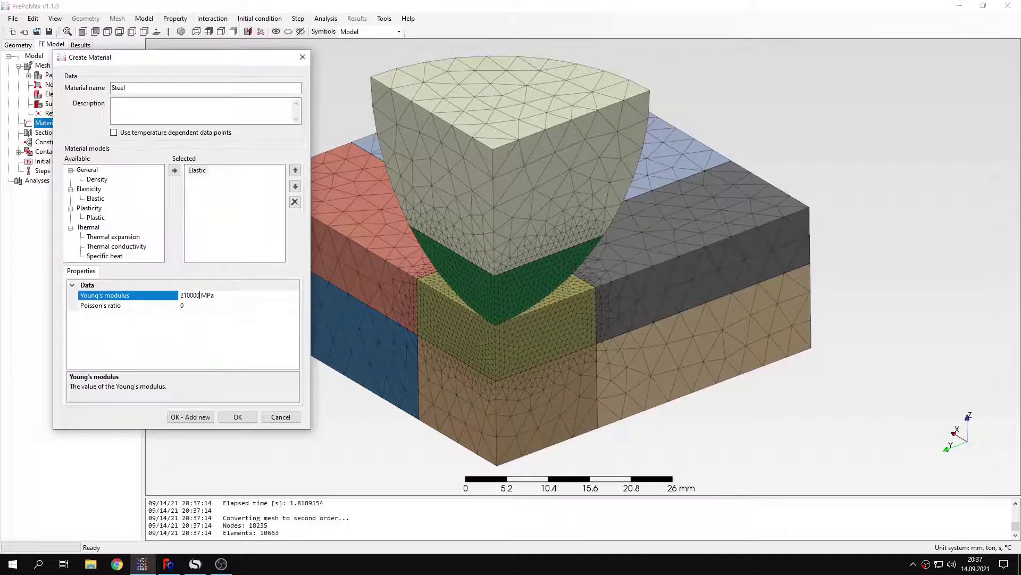
{"action": "left_click", "coordinate": [213, 308]}
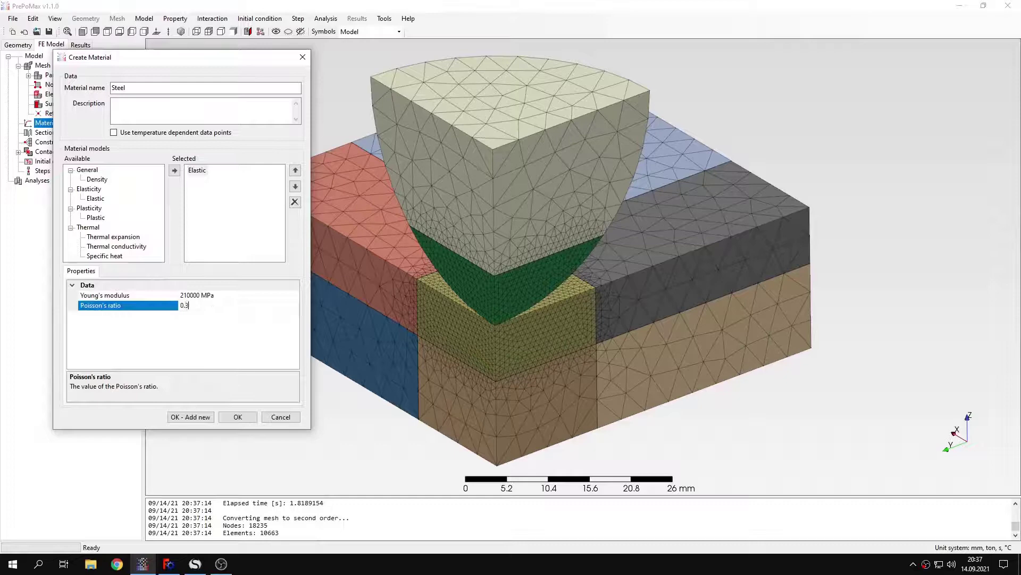
{"action": "left_click", "coordinate": [238, 417]}
- Assign Steel to all parts through Solid_section-1
{"action": "double_click", "coordinate": [48, 142]}
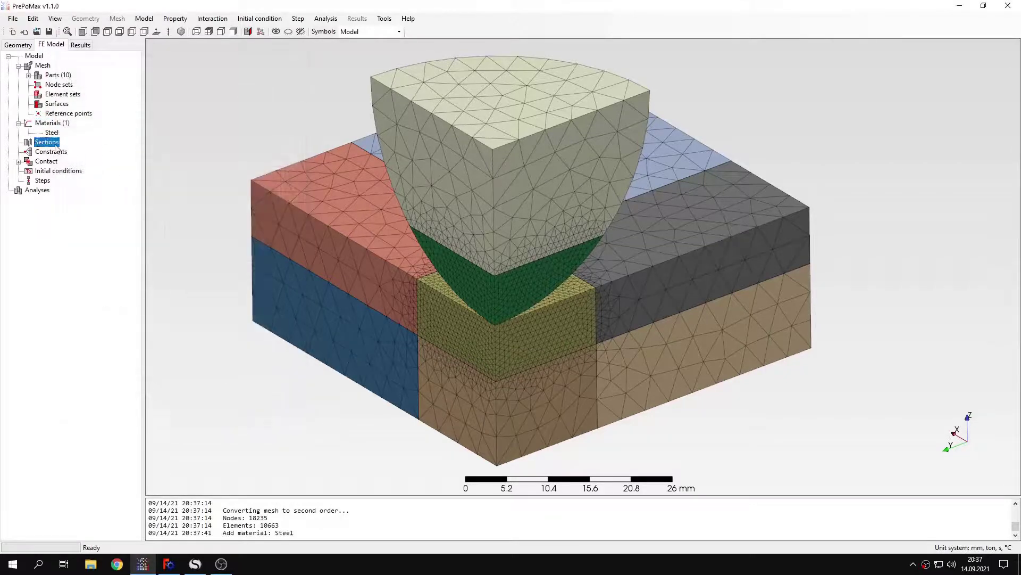
{"action": "scroll", "coordinate": [450, 248], "scroll_direction": "down", "scroll_amount": 3}
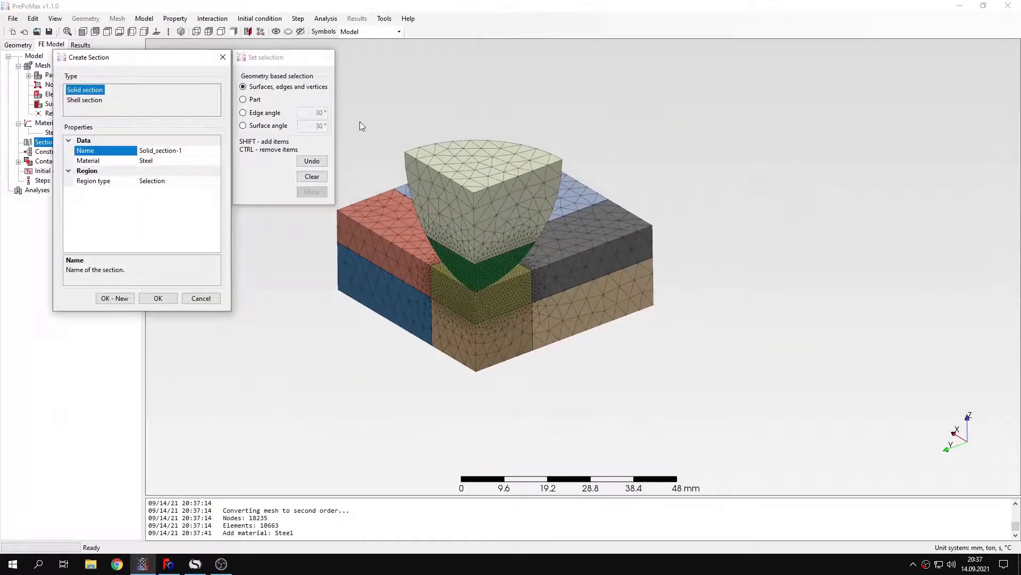
{"action": "left_click_drag", "start_coordinate": [350, 122], "coordinate": [757, 440]}
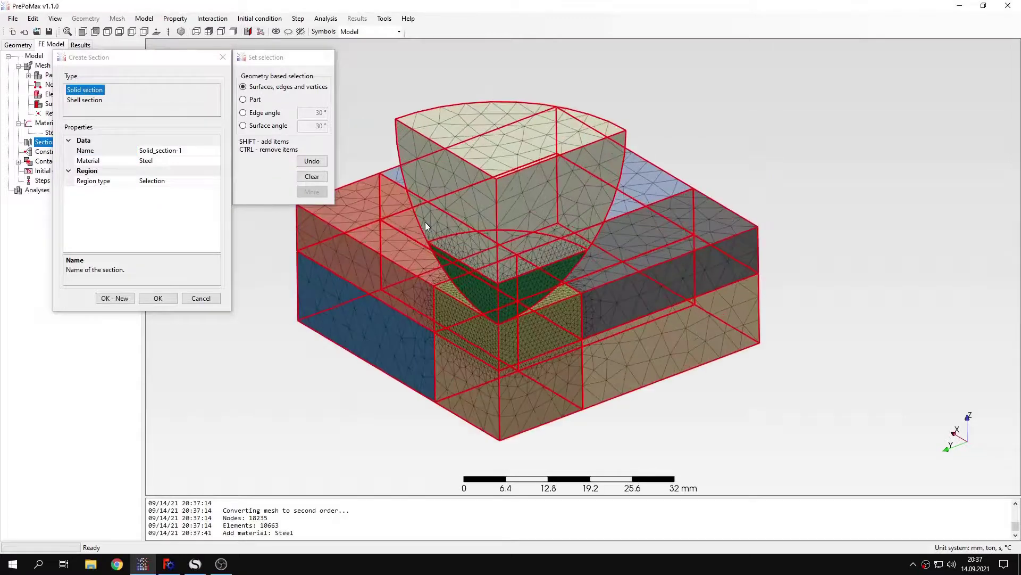
{"action": "scroll", "coordinate": [426, 222], "scroll_direction": "up", "scroll_amount": 2}
{"action": "left_click", "coordinate": [165, 299]}
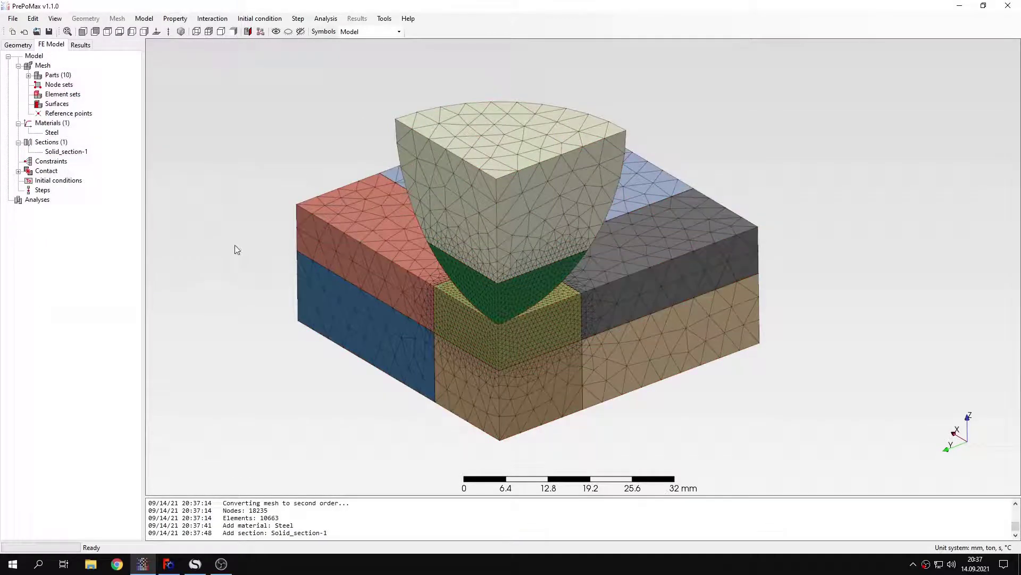
- Create Surface_interaction-1 with Hard surface behavior
{"action": "left_click", "coordinate": [19, 172]}
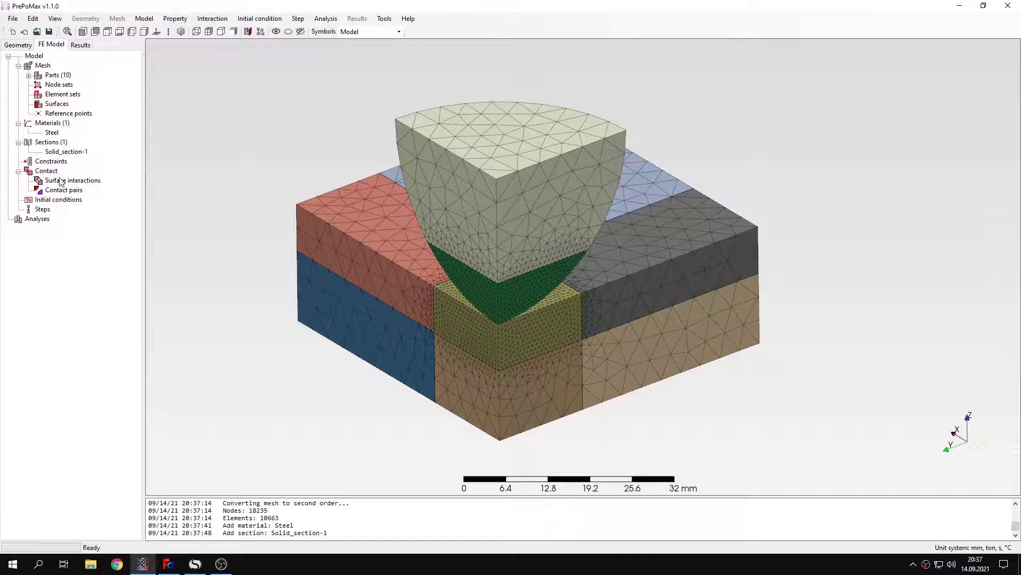
{"action": "double_click", "coordinate": [64, 184]}
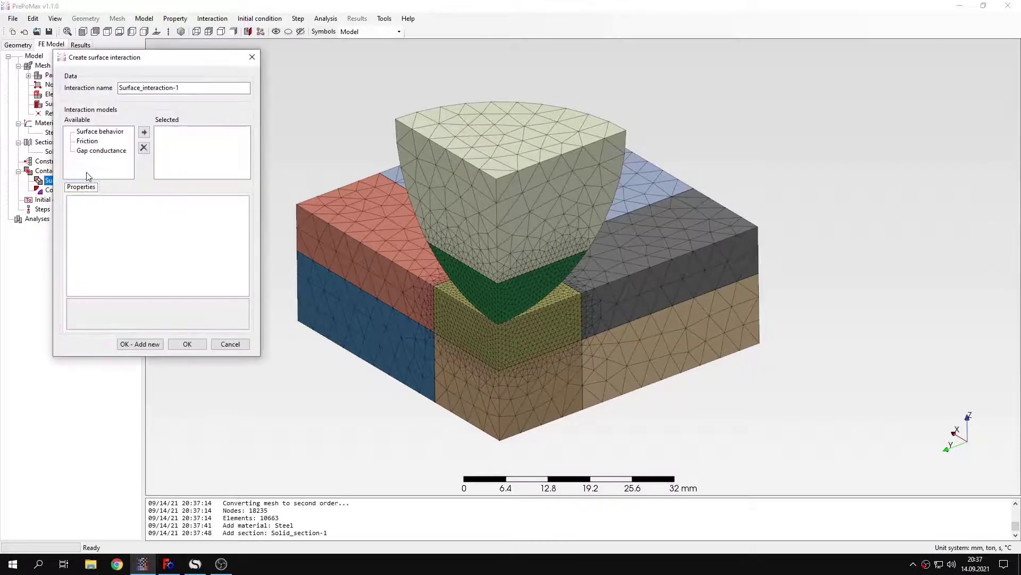
{"action": "left_click", "coordinate": [107, 132]}
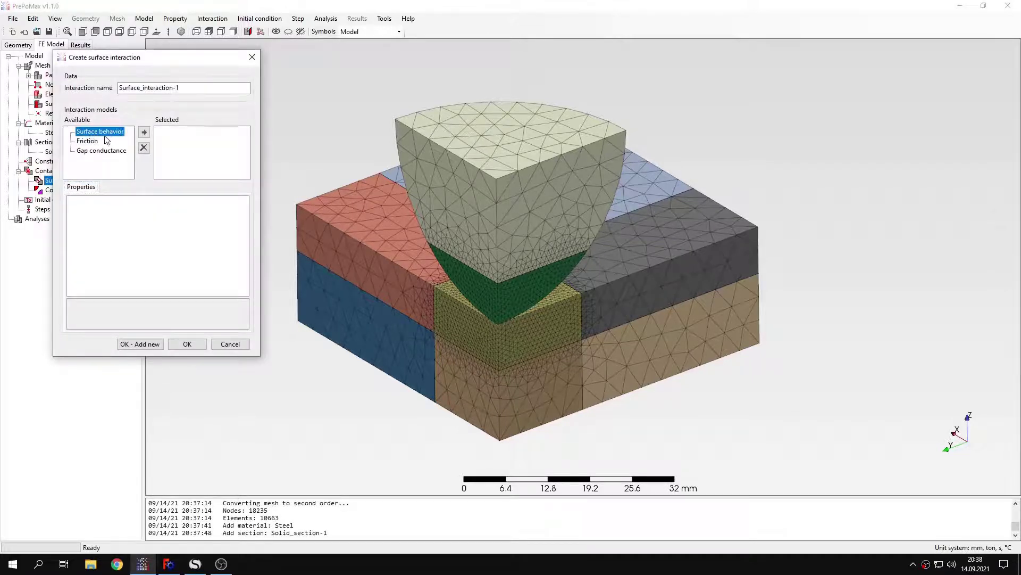
{"action": "left_click", "coordinate": [144, 132]}
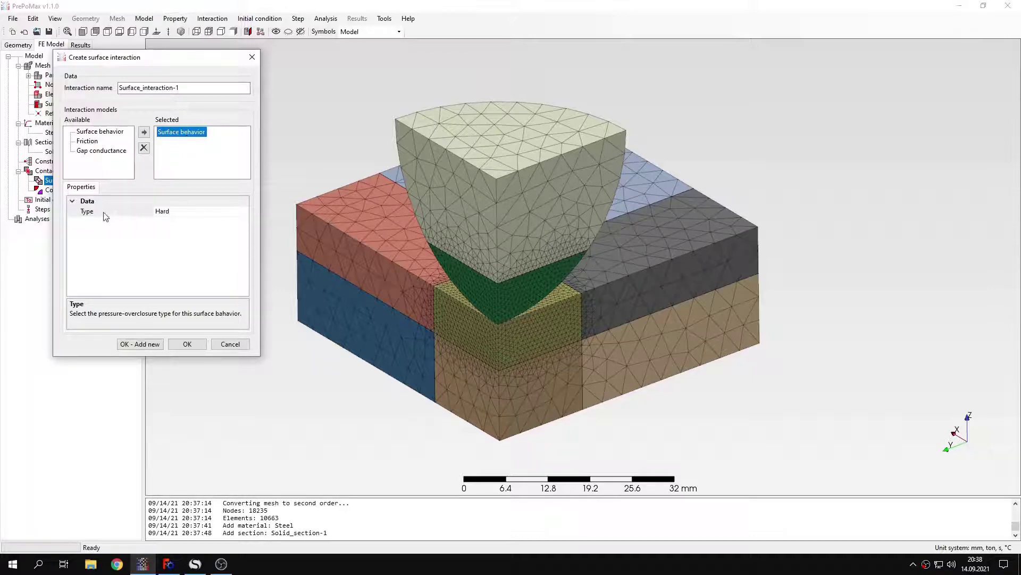
{"action": "left_click", "coordinate": [199, 342]}
- Start Contact_pair-1 using Surface_interaction-1, with the plate's top face as master surface
{"action": "double_click", "coordinate": [68, 201]}
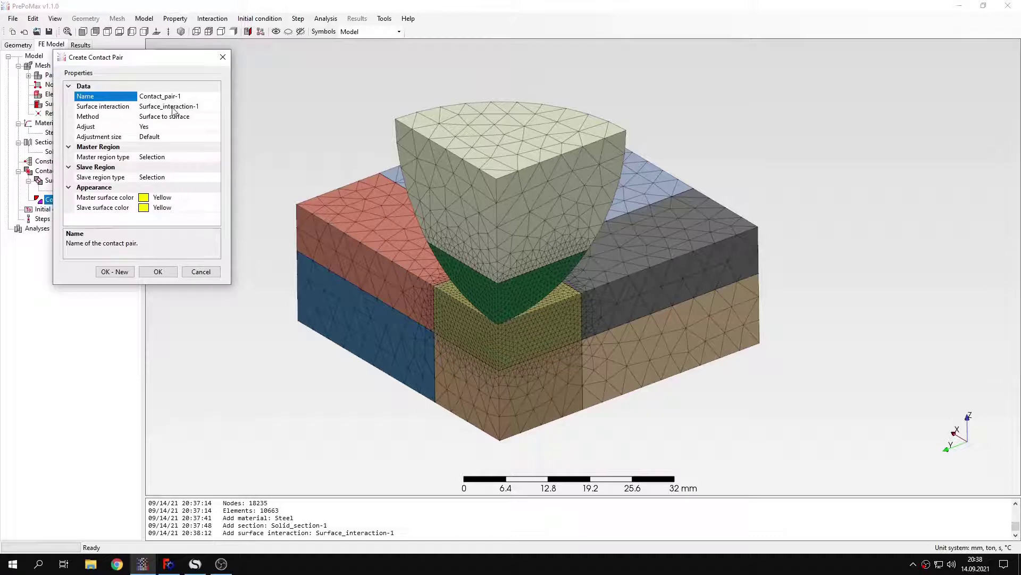
{"action": "left_click", "coordinate": [174, 107]}
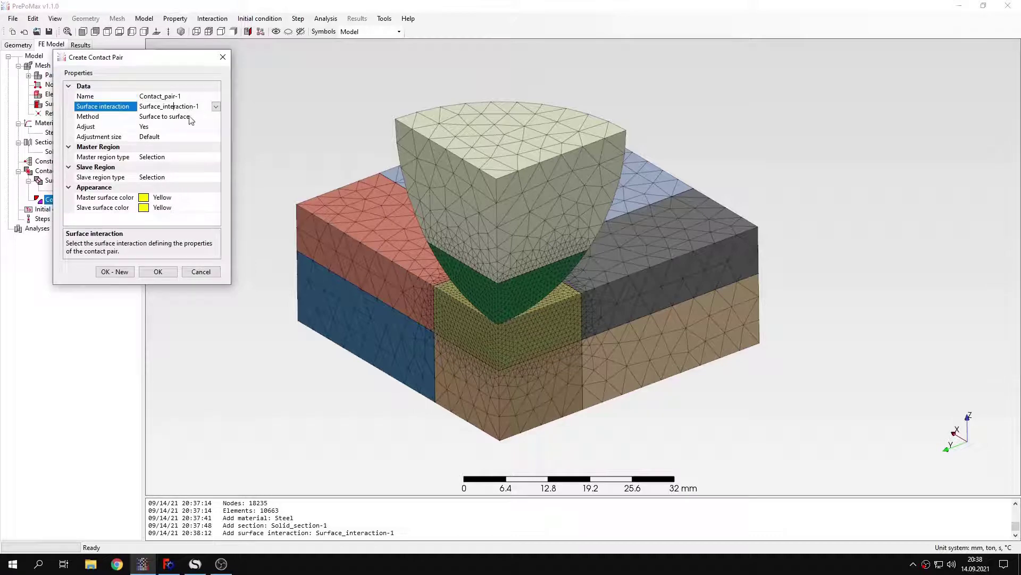
{"action": "left_click", "coordinate": [154, 157]}
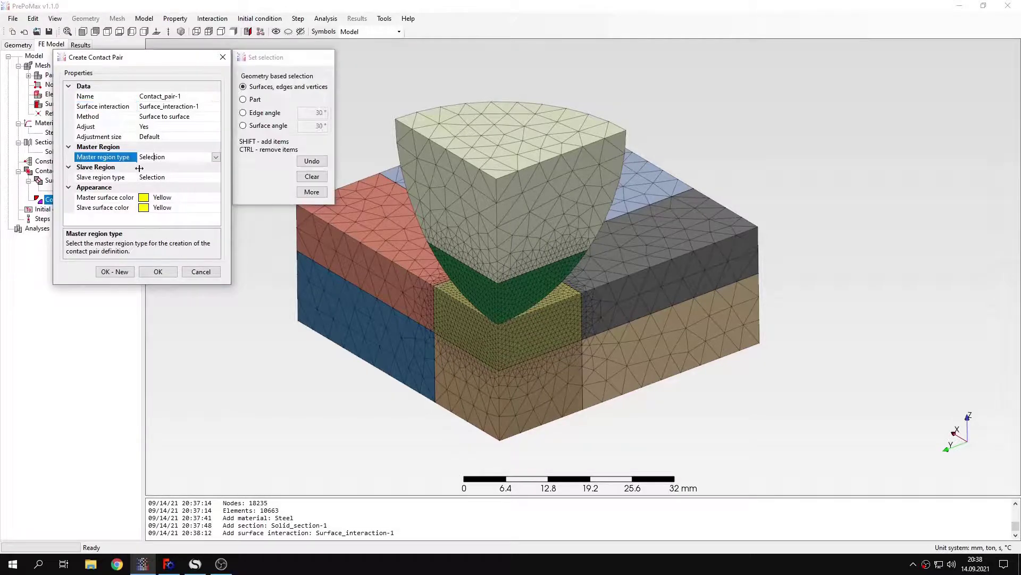
{"action": "left_click", "coordinate": [167, 177]}
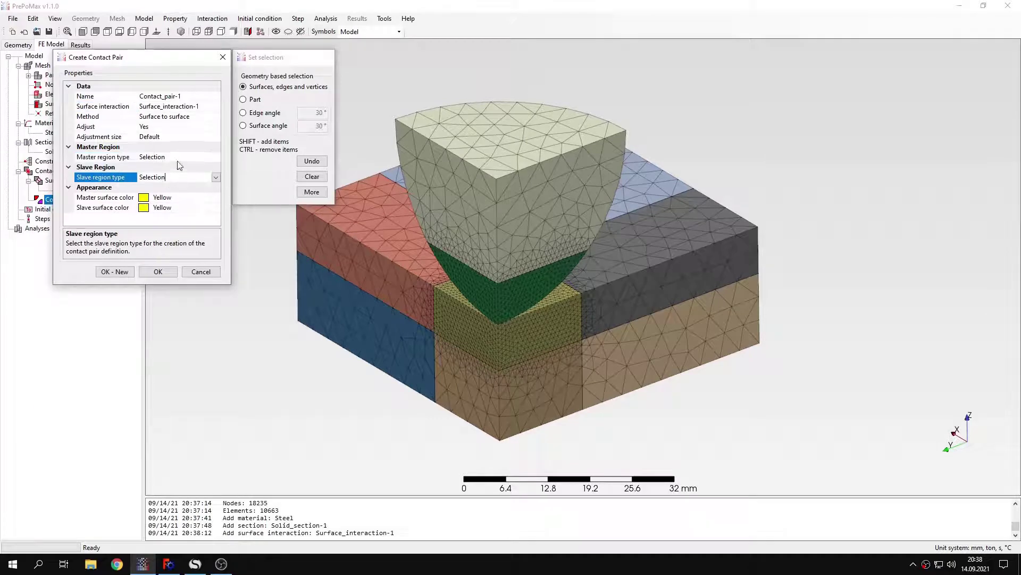
{"action": "left_click", "coordinate": [178, 160]}
{"action": "left_click_drag", "start_coordinate": [476, 285], "coordinate": [555, 307]}
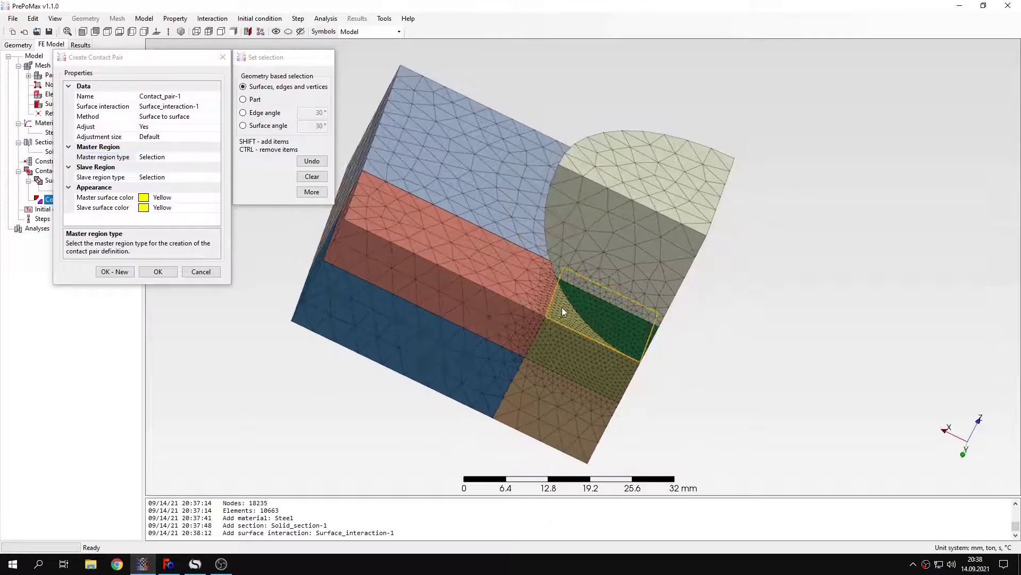
{"action": "left_click", "coordinate": [562, 307]}
{"action": "left_click", "coordinate": [178, 179]}
{"action": "middle_click_drag", "start_coordinate": [546, 289], "coordinate": [458, 271]}
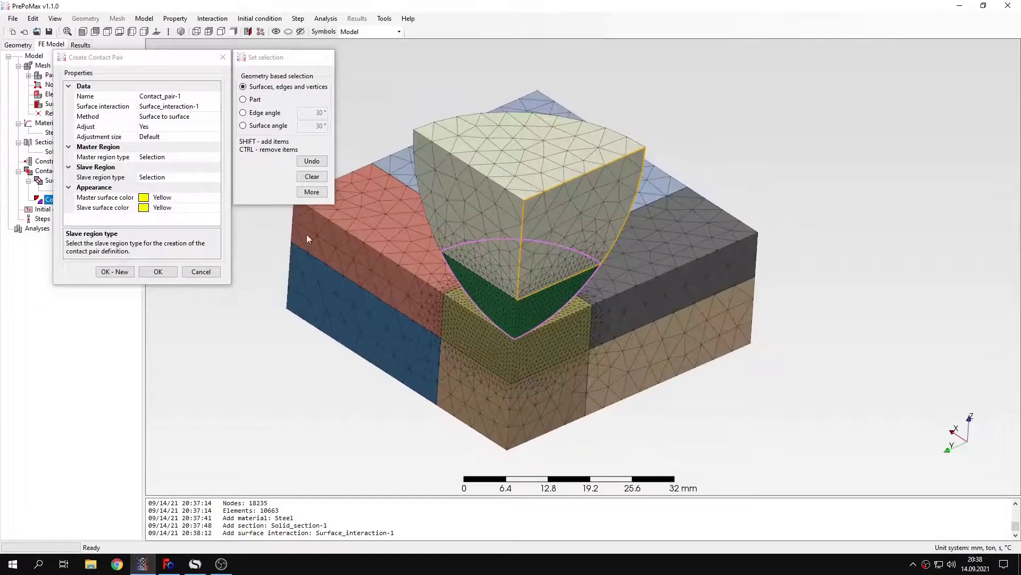
- Verify the master plate face and slave hemisphere tip surface, then create the contact pair
{"action": "left_click", "coordinate": [103, 156]}
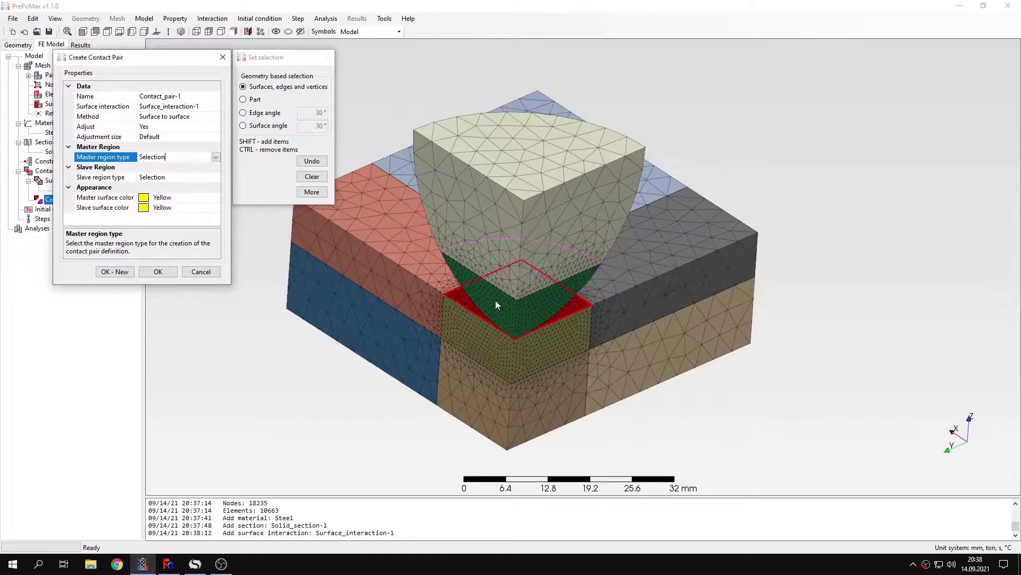
{"action": "scroll", "coordinate": [487, 272], "scroll_direction": "up", "scroll_amount": 2}
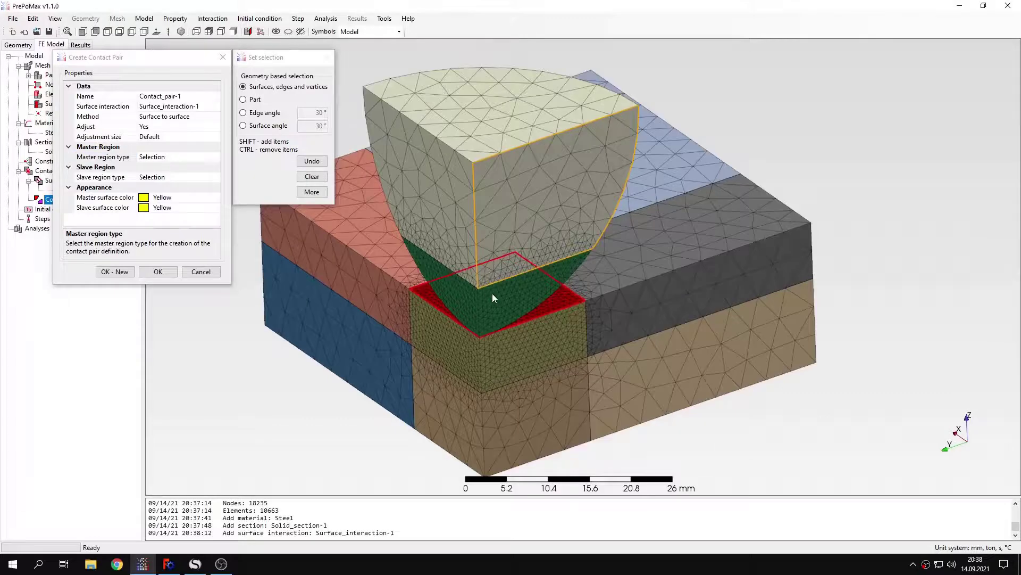
{"action": "middle_click_drag", "start_coordinate": [492, 298], "coordinate": [585, 321]}
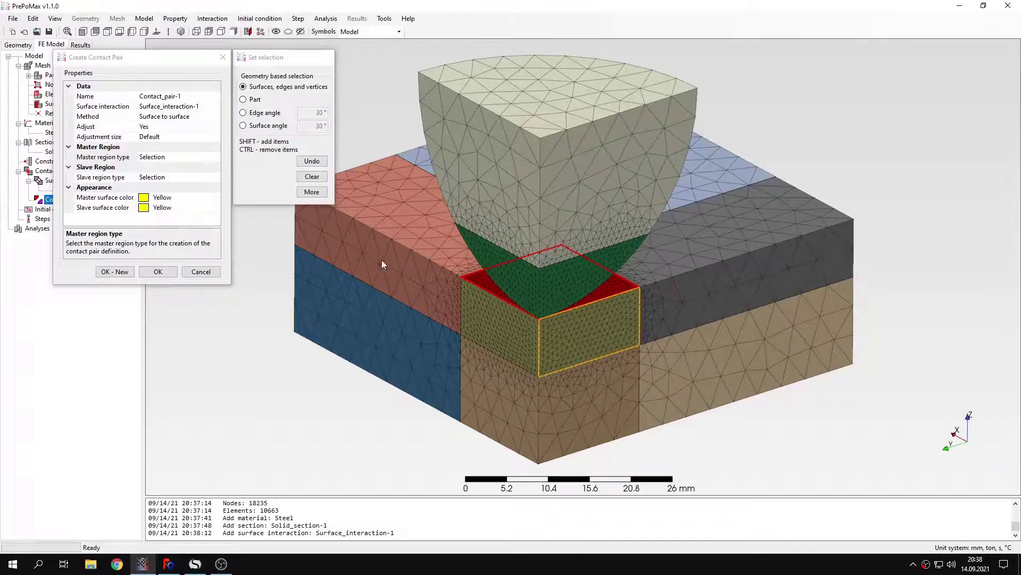
{"action": "left_click", "coordinate": [171, 157]}
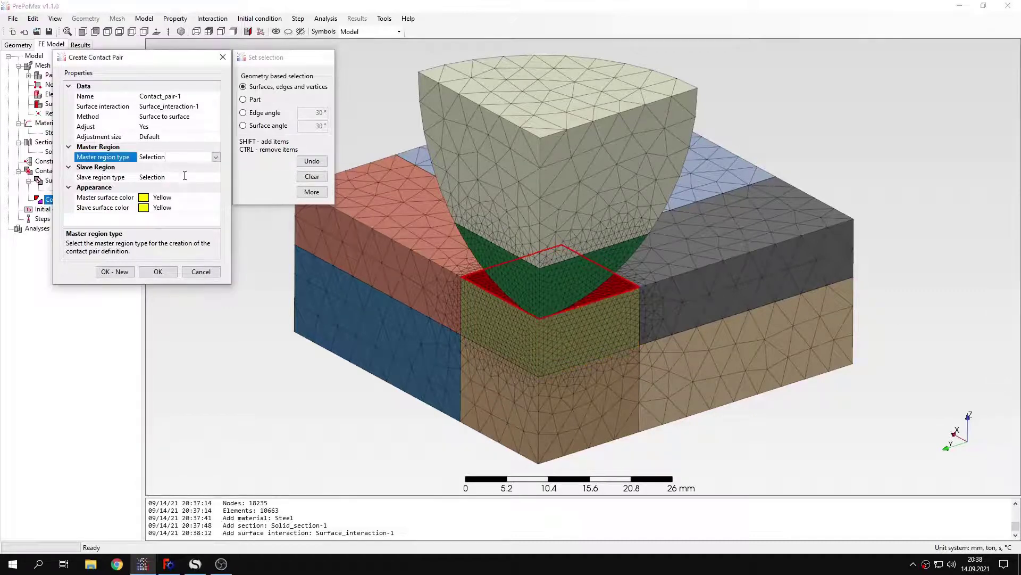
{"action": "left_click", "coordinate": [201, 177]}
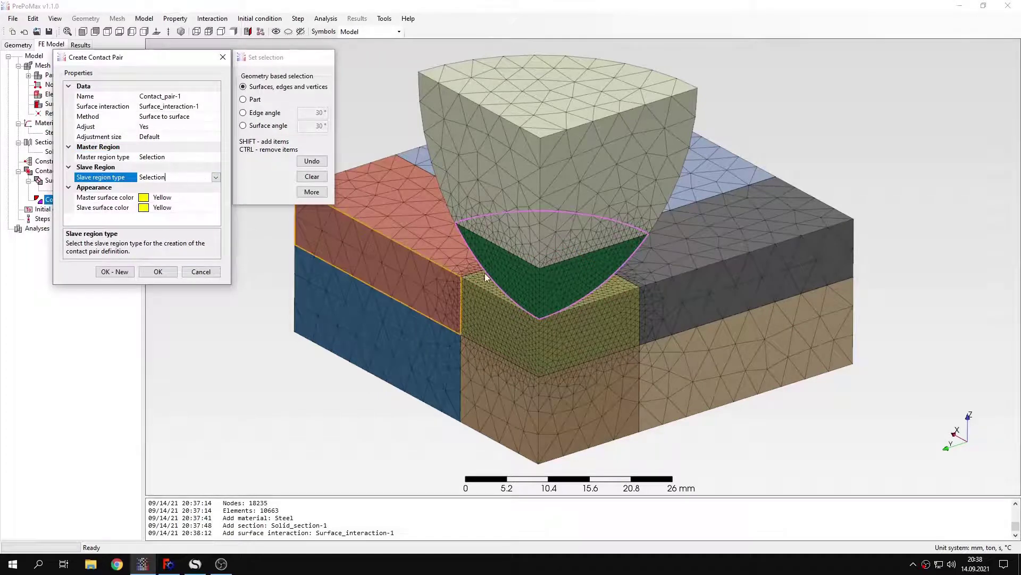
{"action": "left_click", "coordinate": [171, 157]}
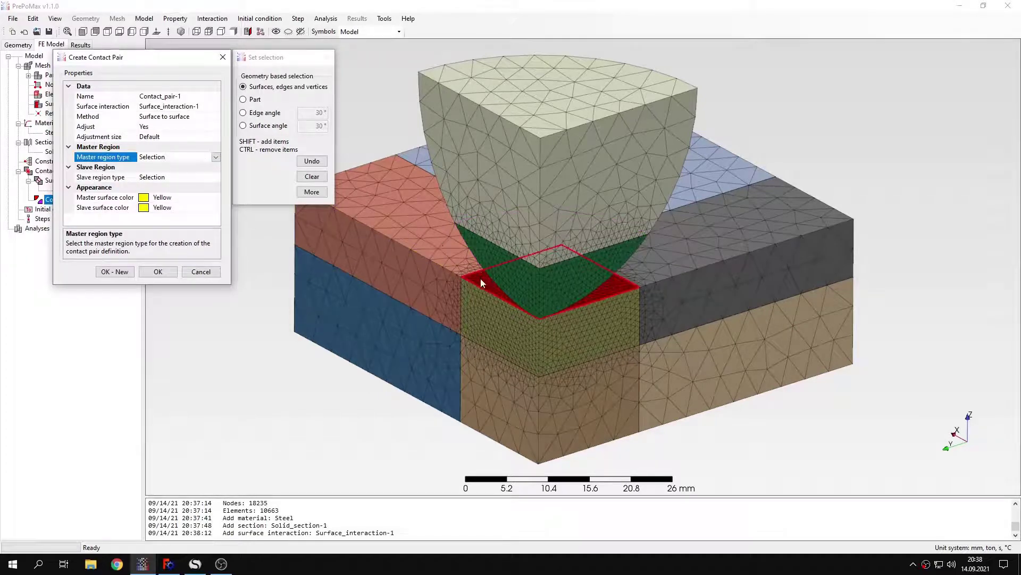
{"action": "left_click", "coordinate": [158, 272]}
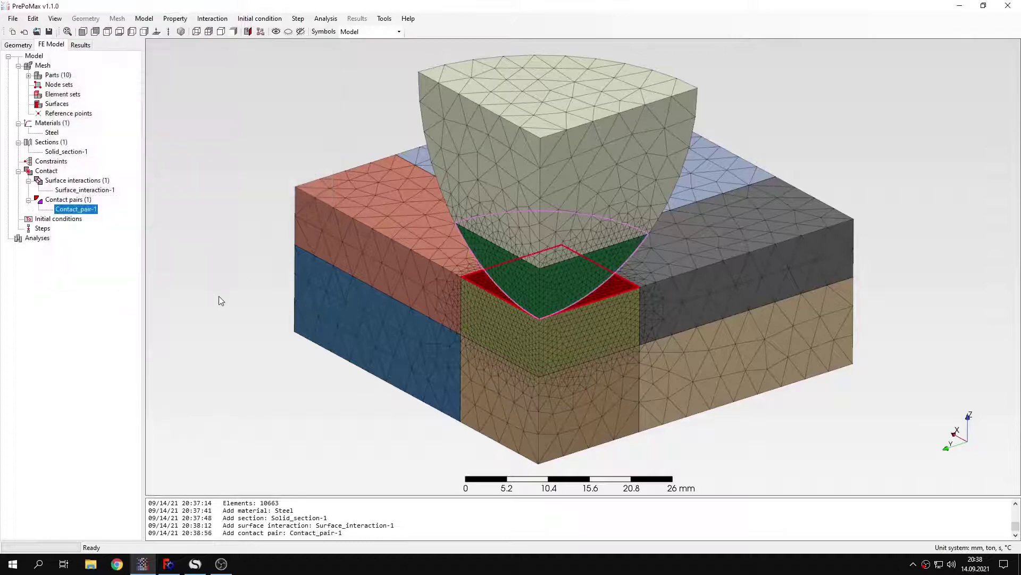
- Clear the contact highlight and create analysis Step-1
{"action": "left_click", "coordinate": [220, 300]}
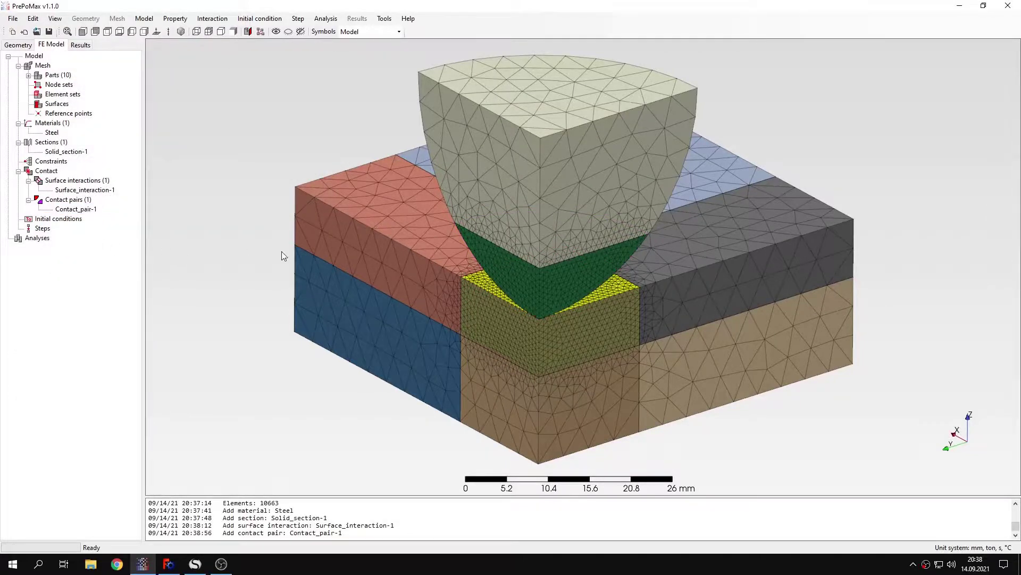
{"action": "middle_click_drag", "start_coordinate": [282, 256], "coordinate": [372, 308]}
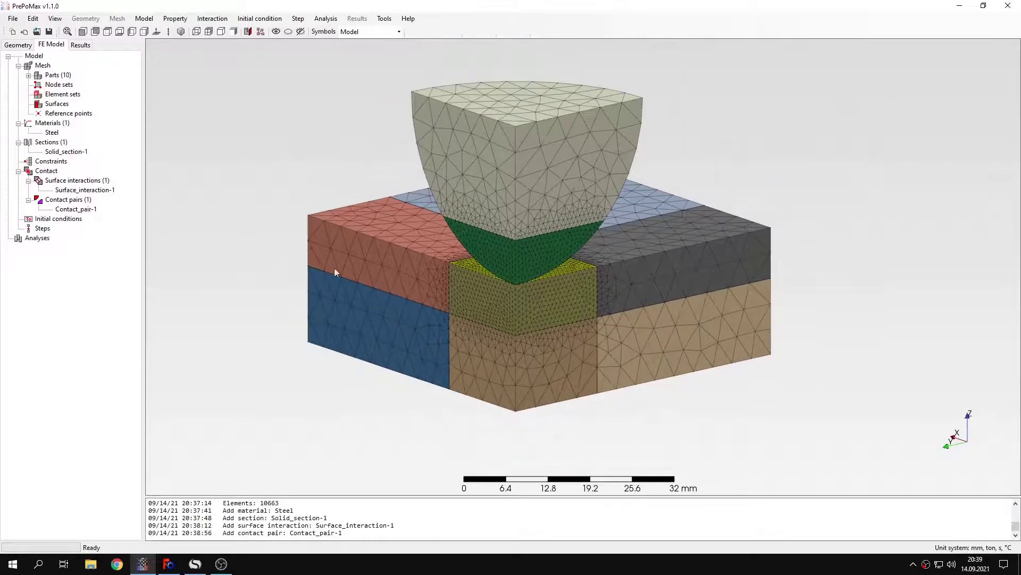
{"action": "double_click", "coordinate": [42, 228]}
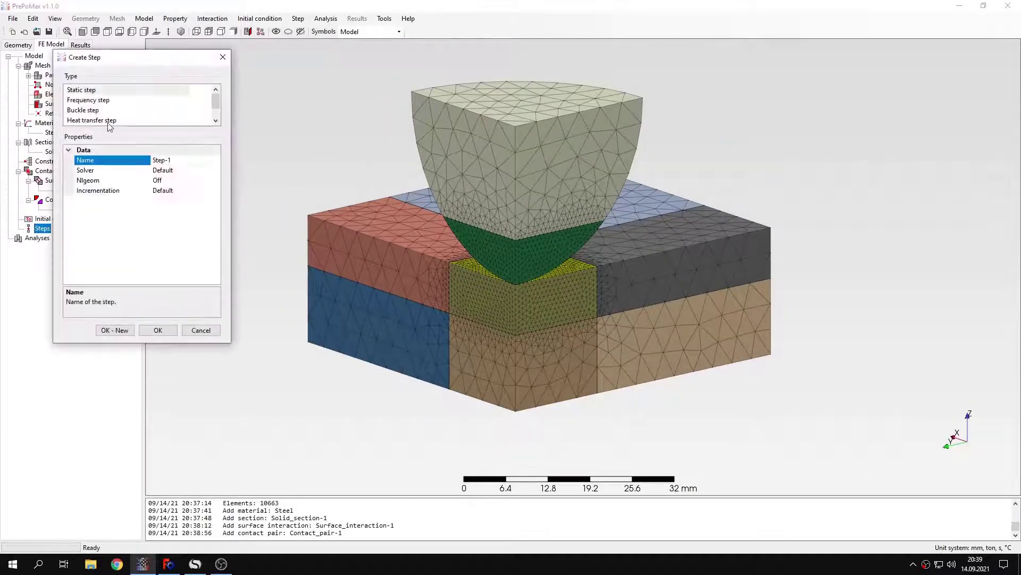
{"action": "left_click", "coordinate": [158, 330]}
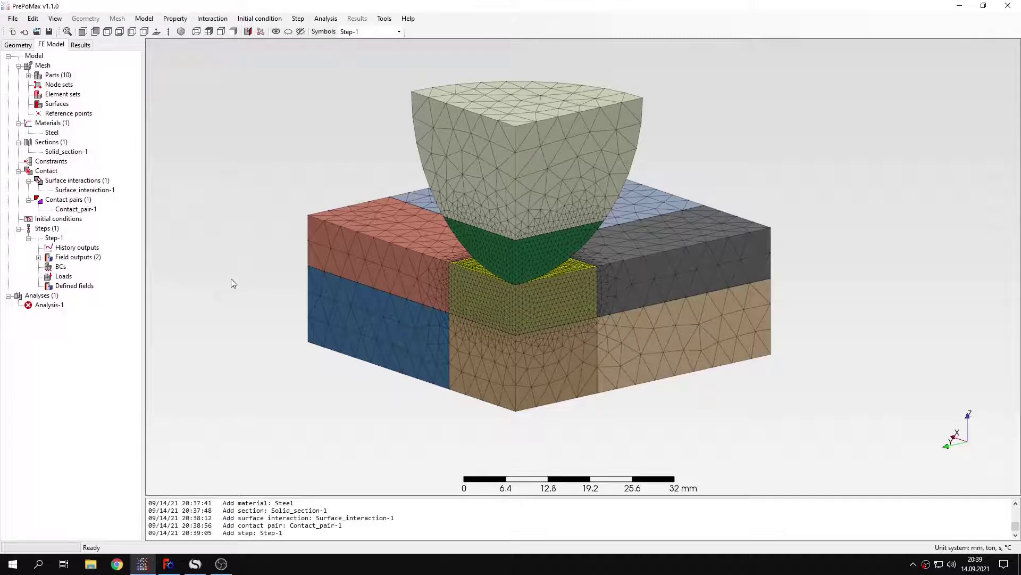
- Add a Displacement/Rotation BC fixing U1 on the hemisphere and block front faces
{"action": "double_click", "coordinate": [60, 266]}
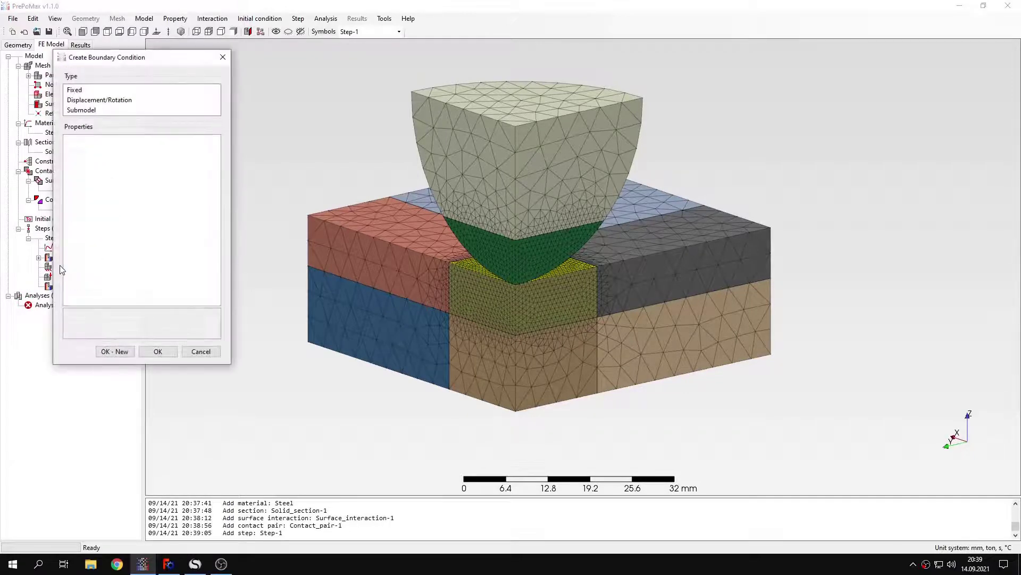
{"action": "left_click", "coordinate": [100, 101]}
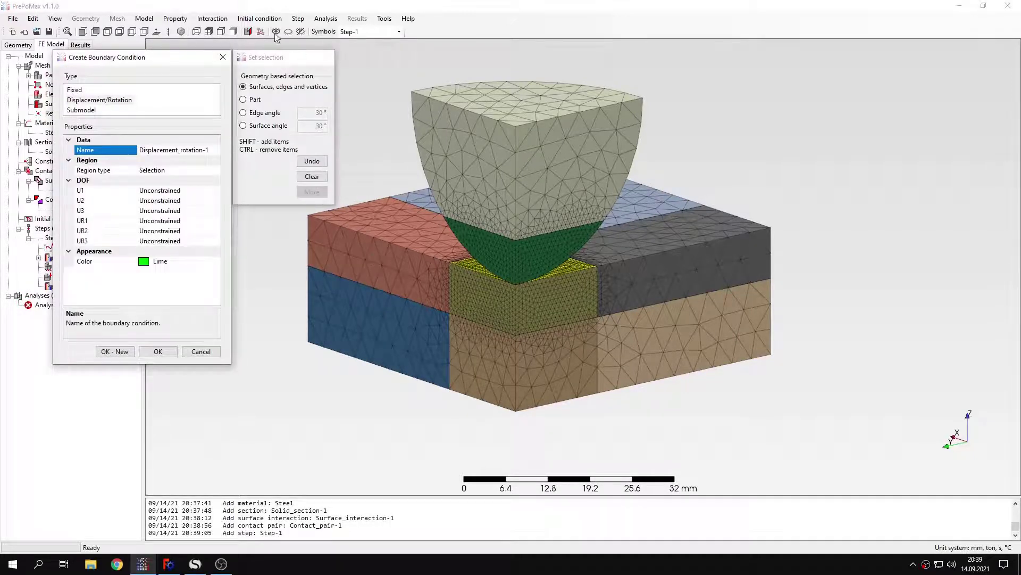
{"action": "left_click", "coordinate": [221, 32]}
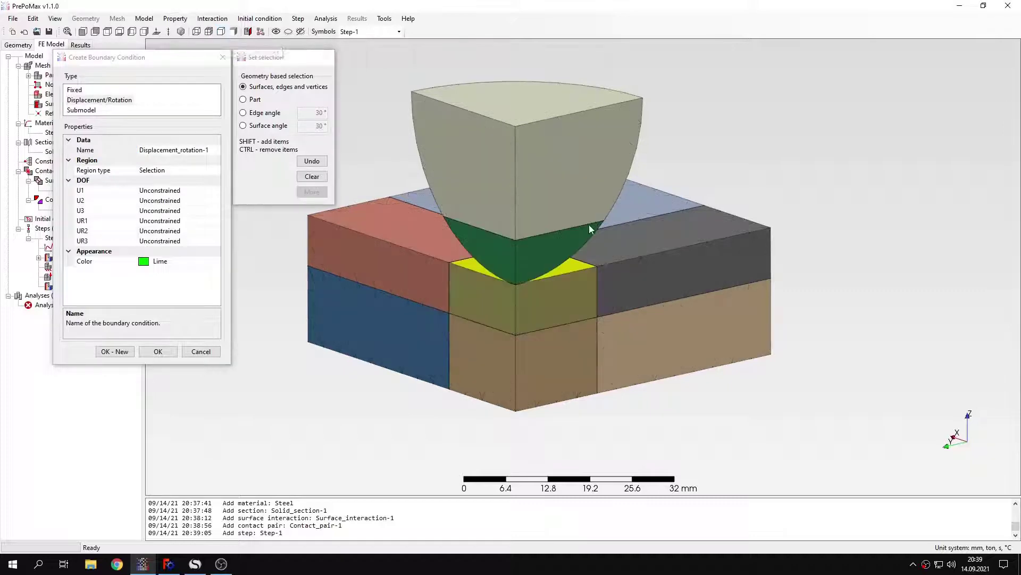
{"action": "left_click", "coordinate": [556, 248]}
{"action": "left_click", "coordinate": [563, 309], "text": "shift"}
{"action": "left_click", "coordinate": [617, 329], "text": "shift"}
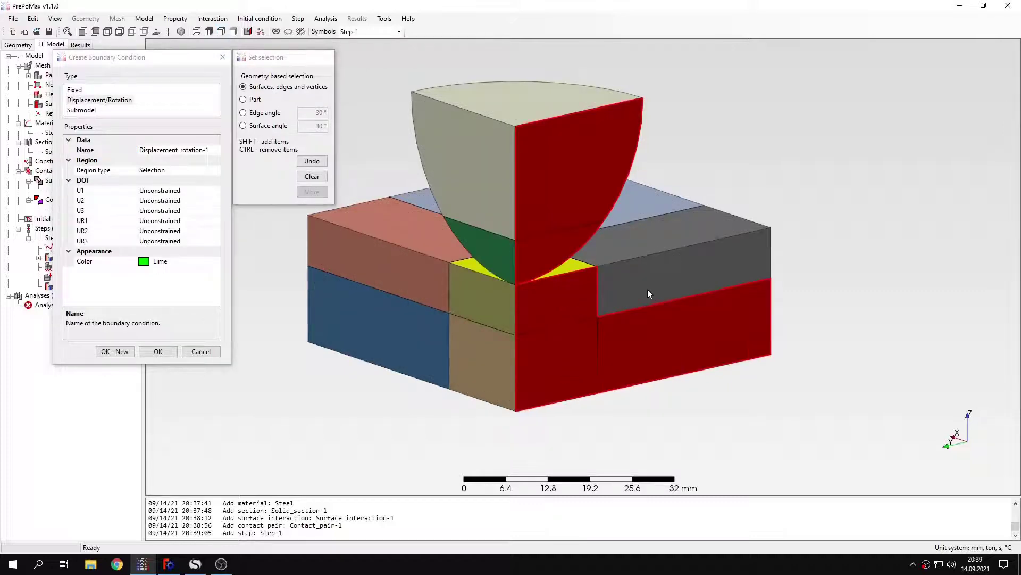
{"action": "left_click", "coordinate": [648, 292], "text": "shift"}
{"action": "double_click", "coordinate": [165, 193]}
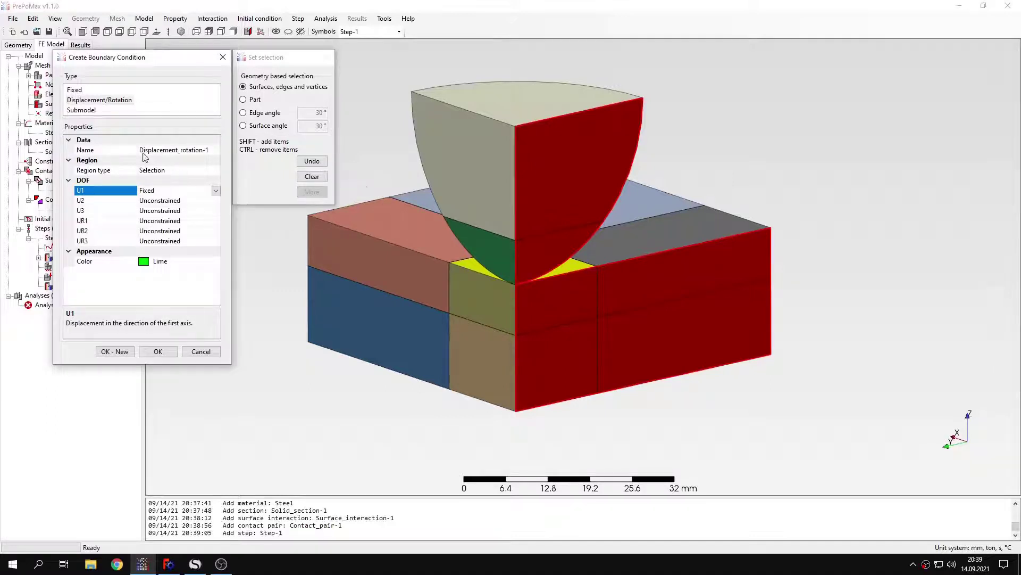
{"action": "middle_click_drag", "start_coordinate": [556, 281], "coordinate": [601, 304]}
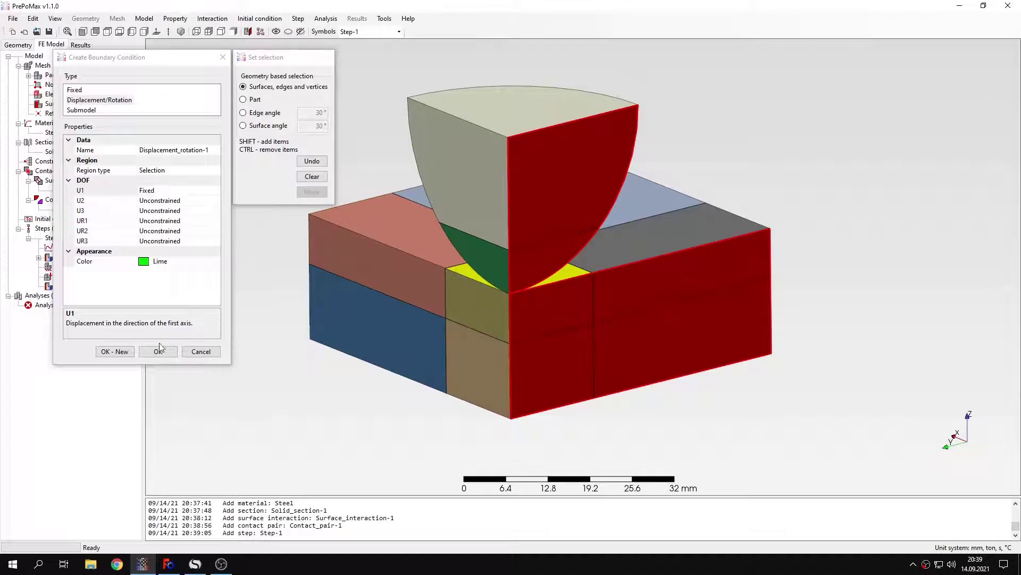
{"action": "left_click", "coordinate": [126, 353]}
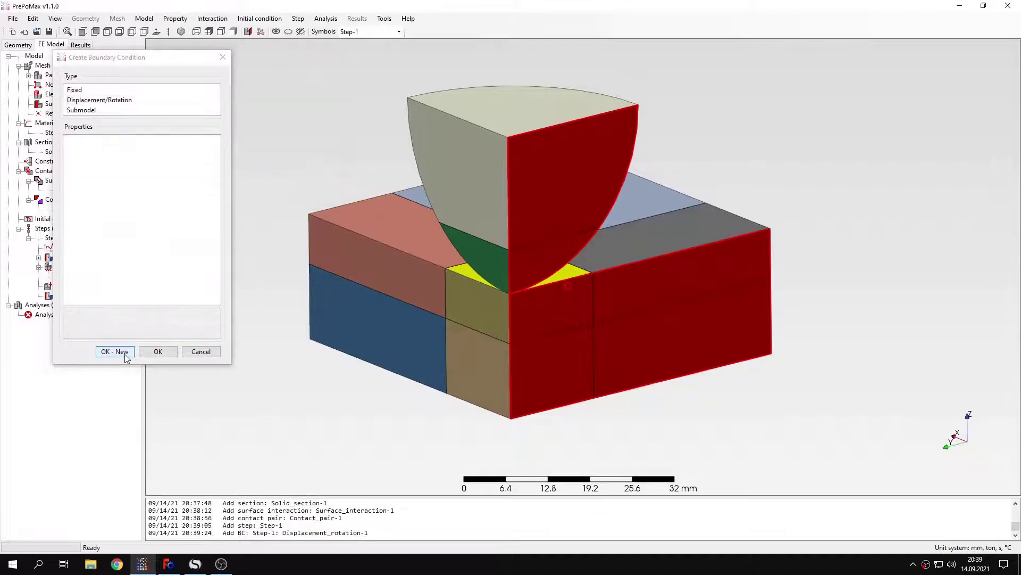
- Add a second Displacement/Rotation BC fixing U2 on the left-side symmetry faces
{"action": "left_click", "coordinate": [133, 100]}
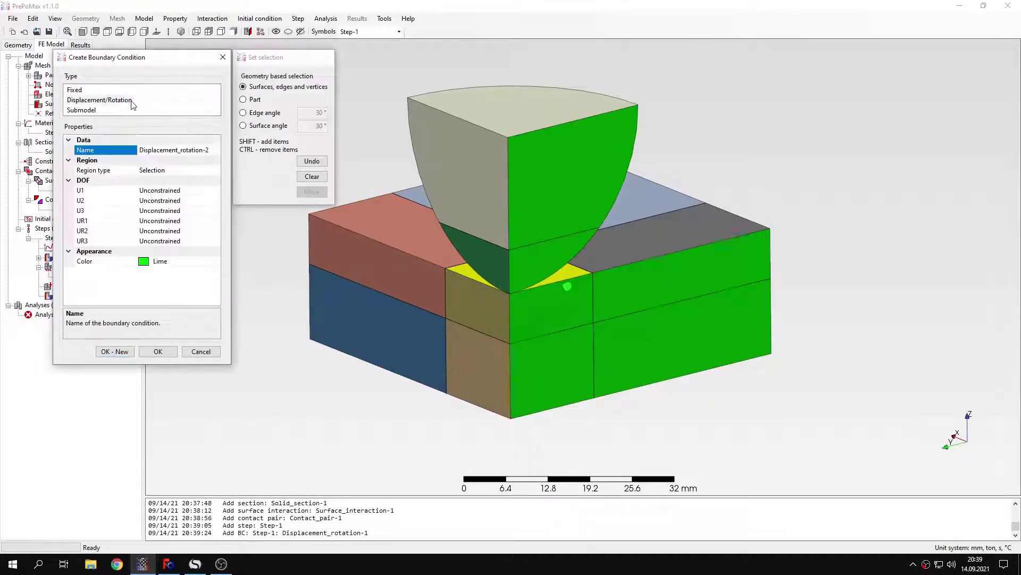
{"action": "left_click", "coordinate": [456, 154]}
{"action": "left_click", "coordinate": [375, 268], "text": "shift"}
{"action": "left_click", "coordinate": [399, 305], "text": "shift"}
{"action": "left_click", "coordinate": [465, 365], "text": "shift"}
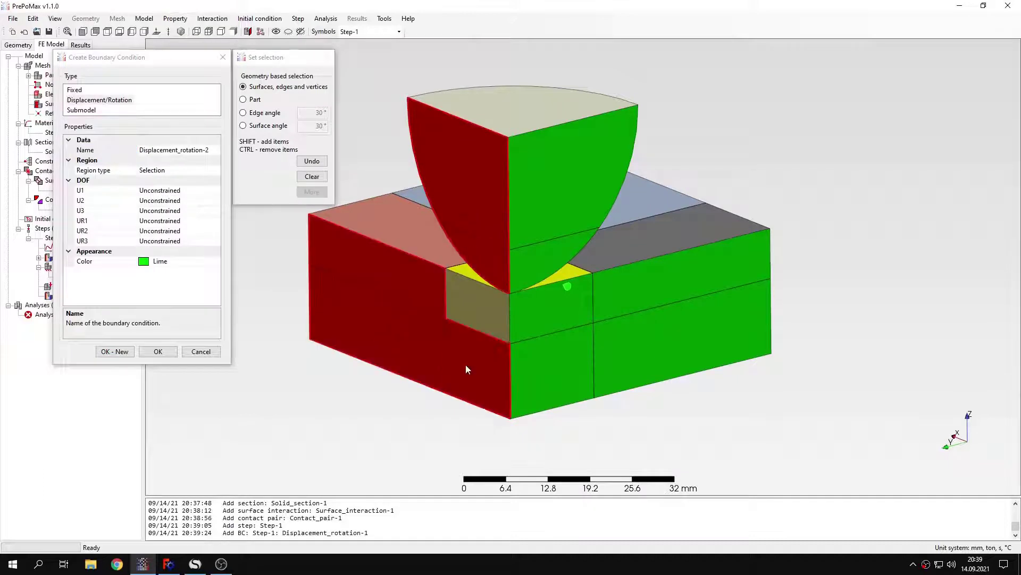
{"action": "left_click", "coordinate": [477, 316], "text": "shift"}
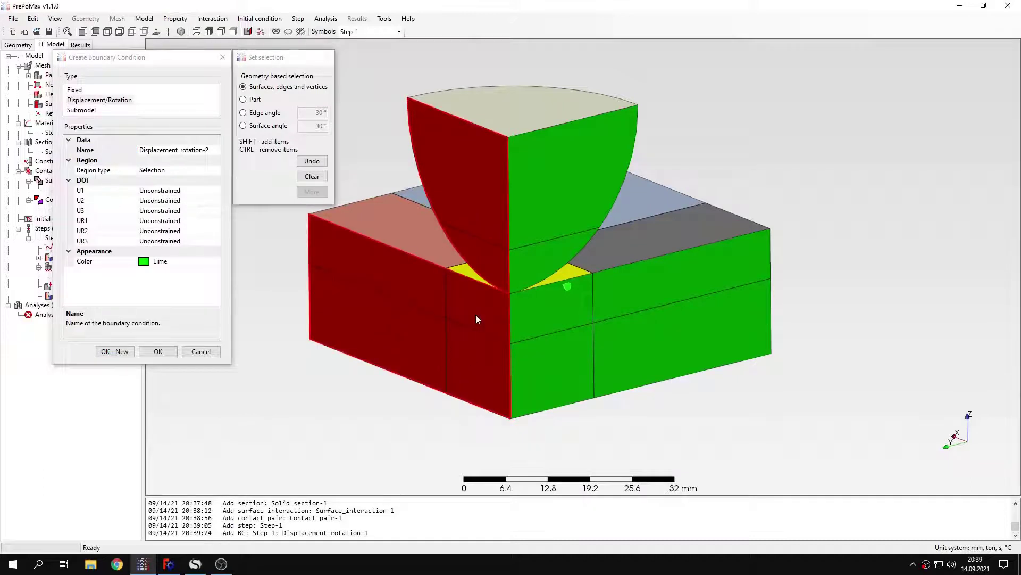
{"action": "double_click", "coordinate": [159, 201]}
{"action": "left_click", "coordinate": [122, 352]}
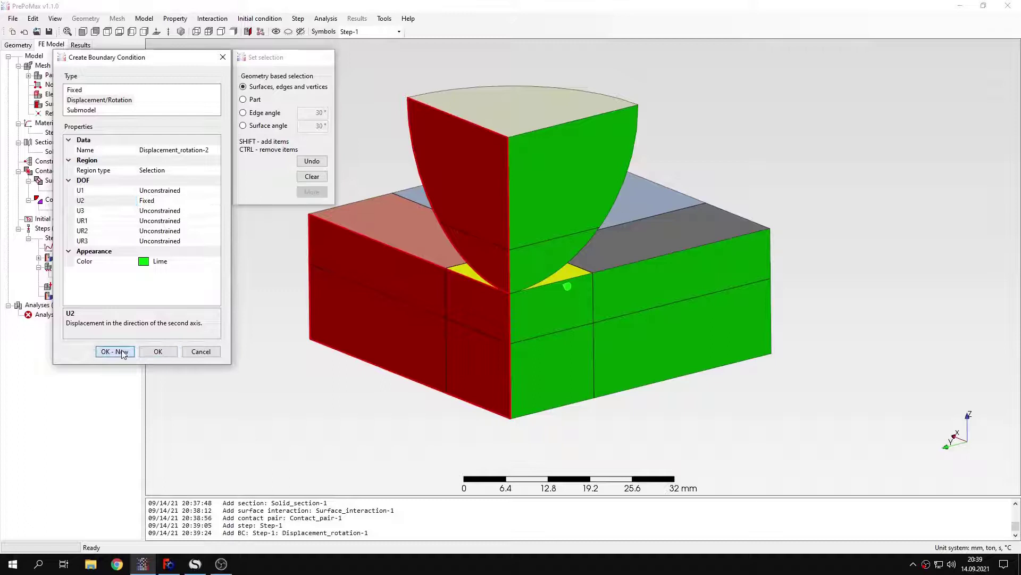
- Start a third BC fixing U1, U2 and U3 on the plate's four bottom faces
{"action": "left_click", "coordinate": [128, 100]}
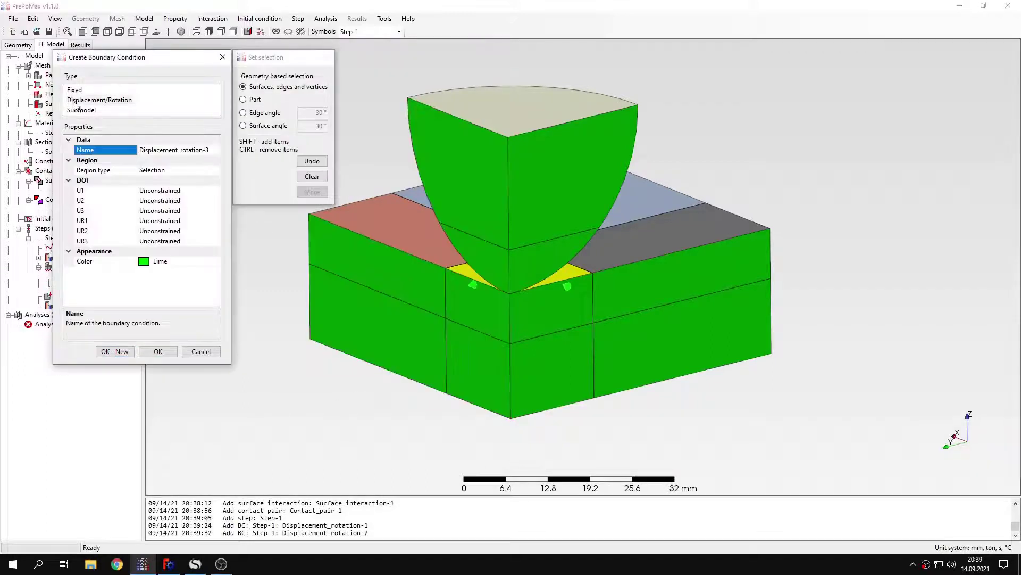
{"action": "middle_click_drag", "start_coordinate": [588, 375], "coordinate": [576, 308]}
{"action": "left_click", "coordinate": [579, 312]}
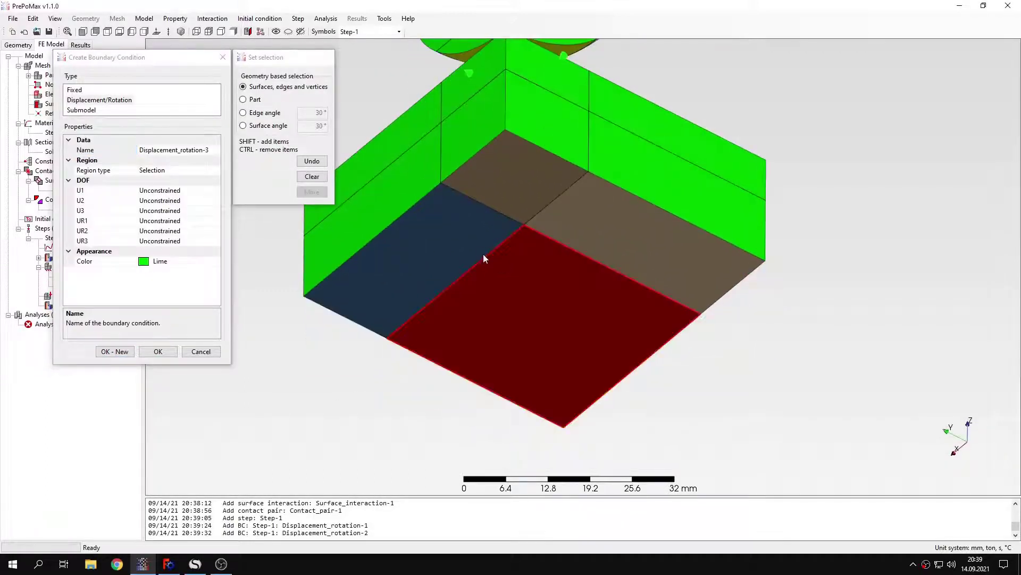
{"action": "left_click", "coordinate": [483, 254], "text": "shift"}
{"action": "left_click", "coordinate": [511, 202], "text": "shift"}
{"action": "left_click", "coordinate": [633, 242], "text": "shift"}
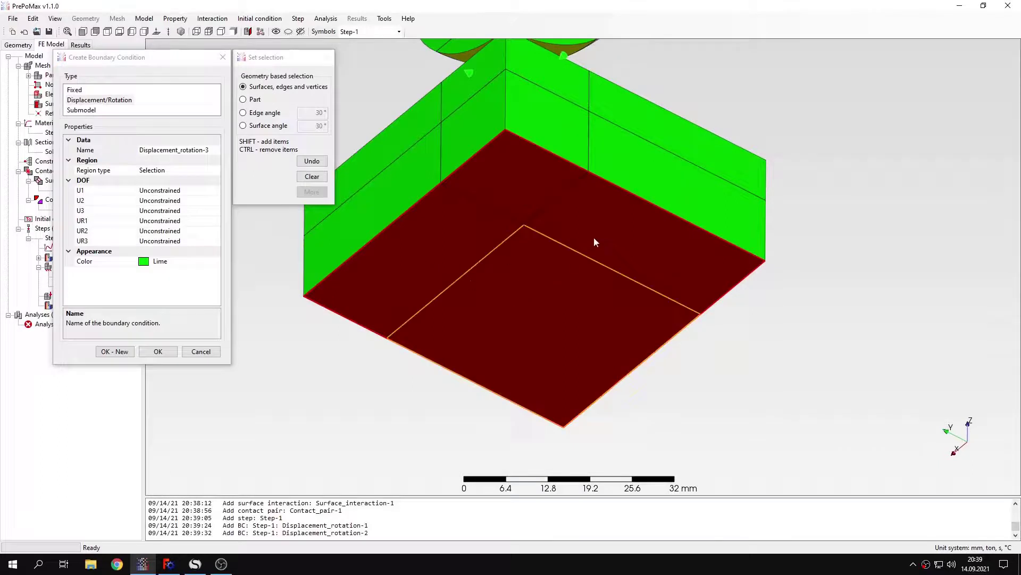
{"action": "middle_click_drag", "start_coordinate": [593, 240], "coordinate": [604, 319]}
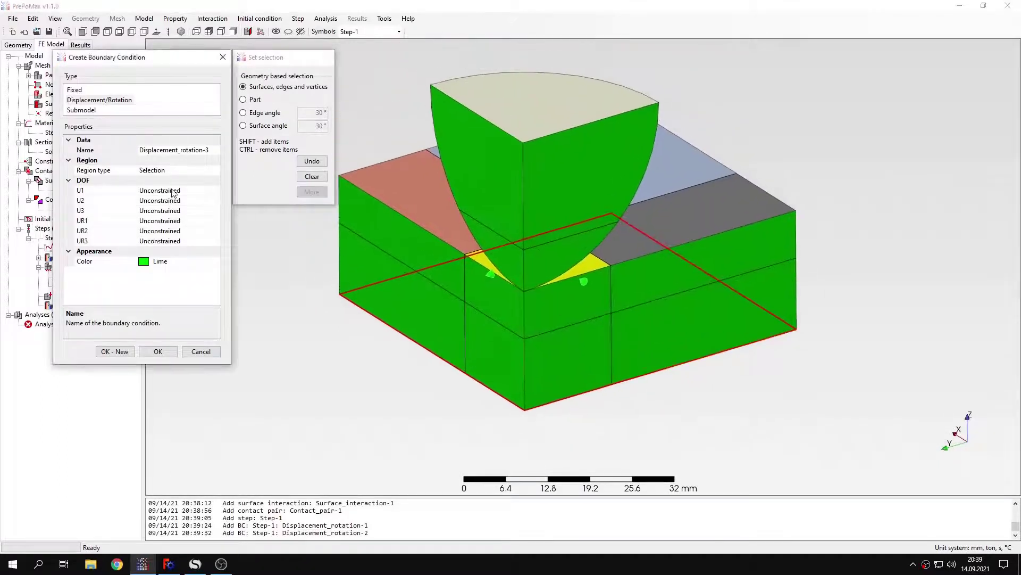
{"action": "double_click", "coordinate": [160, 190]}
{"action": "double_click", "coordinate": [160, 210]}
{"action": "double_click", "coordinate": [160, 200]}
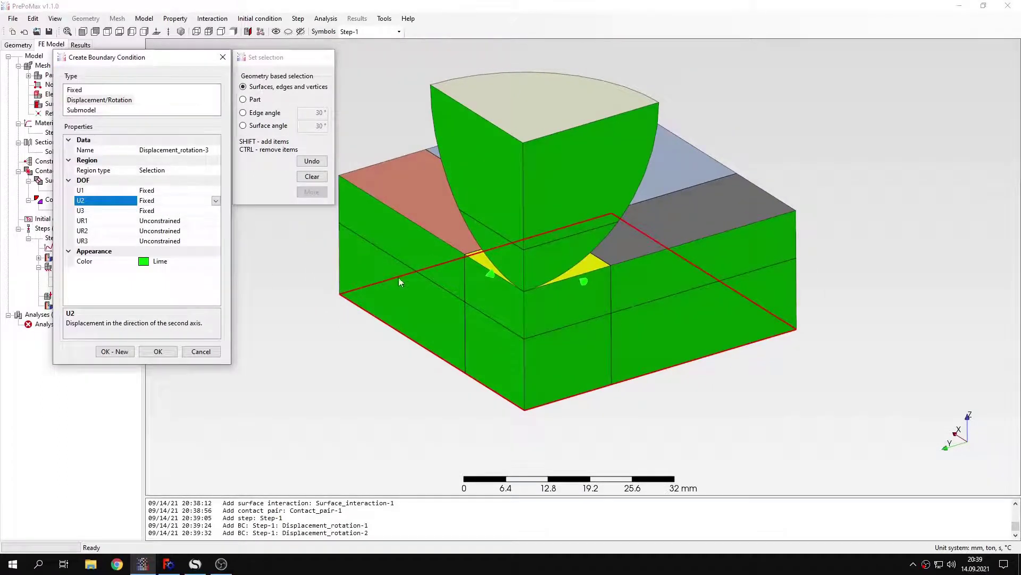
- Finish the fixed-base BC, then prescribe U3 = -0.2 mm on the quarter-sphere's top face
{"action": "left_click", "coordinate": [123, 353]}
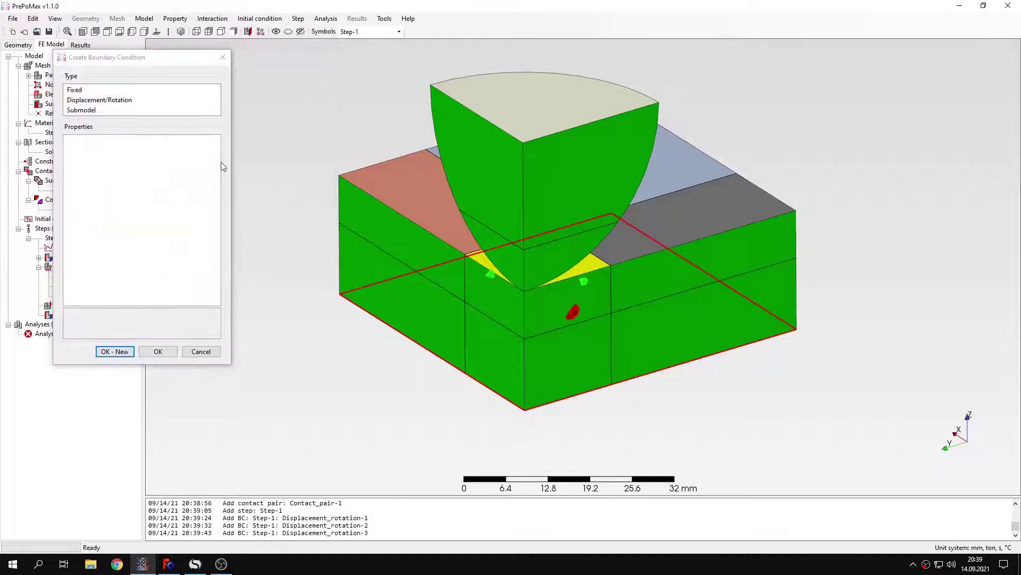
{"action": "left_click", "coordinate": [104, 101]}
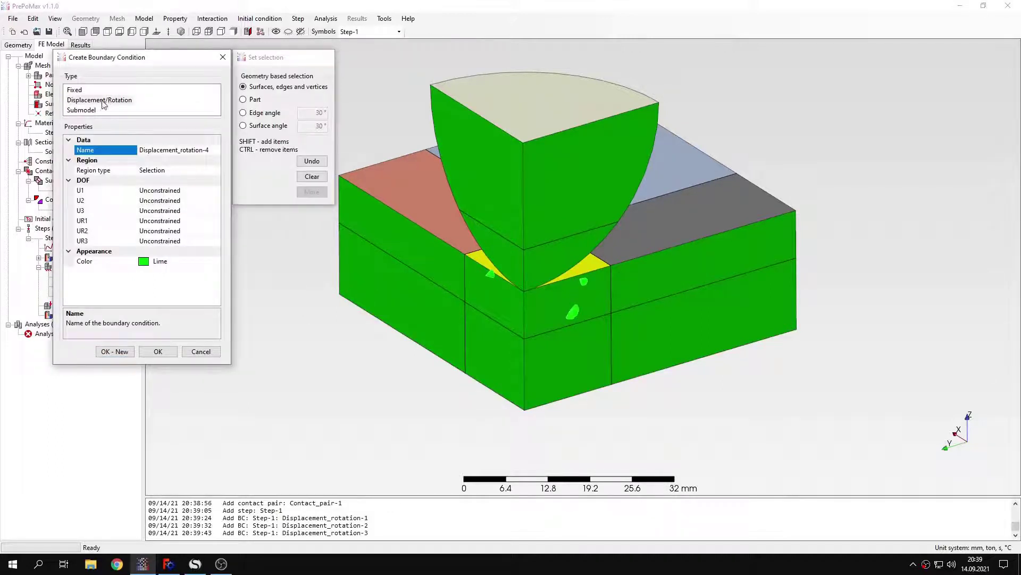
{"action": "left_click", "coordinate": [525, 98]}
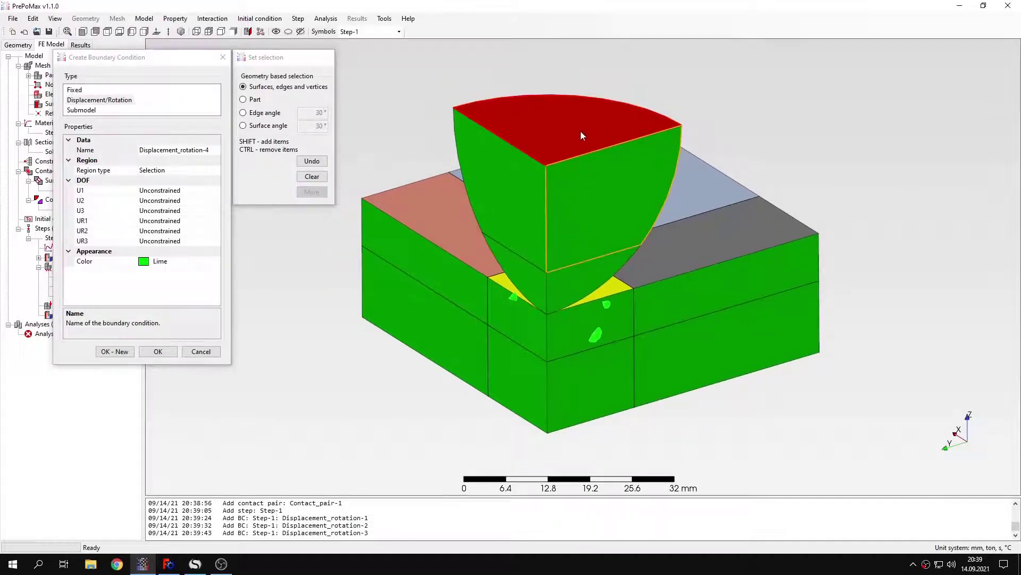
{"action": "left_click", "coordinate": [145, 211]}
{"action": "left_click", "coordinate": [215, 210]}
{"action": "left_click", "coordinate": [183, 243]}
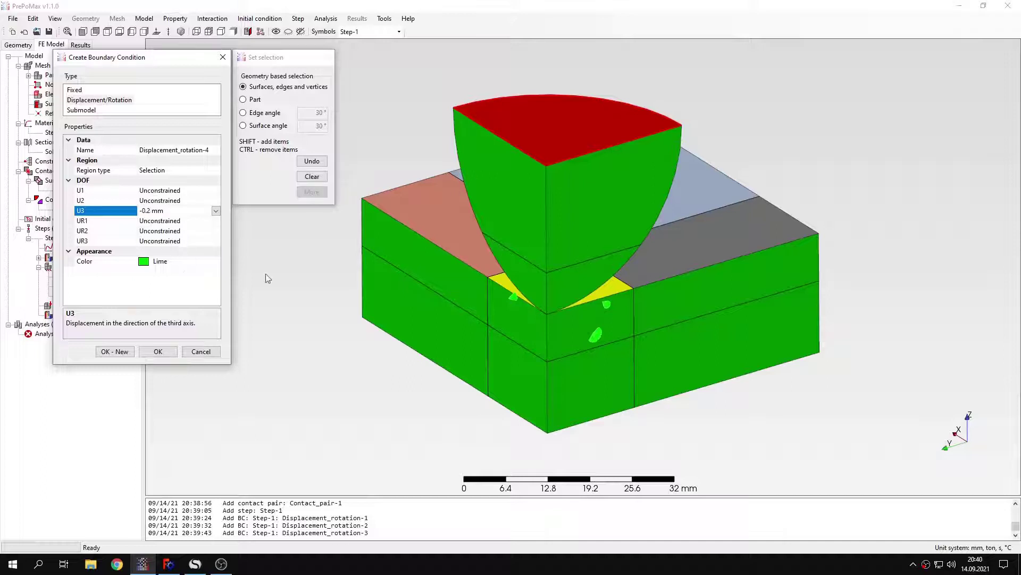
{"action": "left_click", "coordinate": [161, 353]}
- Turn mesh edges back on and run Analysis-1, overwriting the previous result files
{"action": "middle_click_drag", "start_coordinate": [649, 295], "coordinate": [578, 257]}
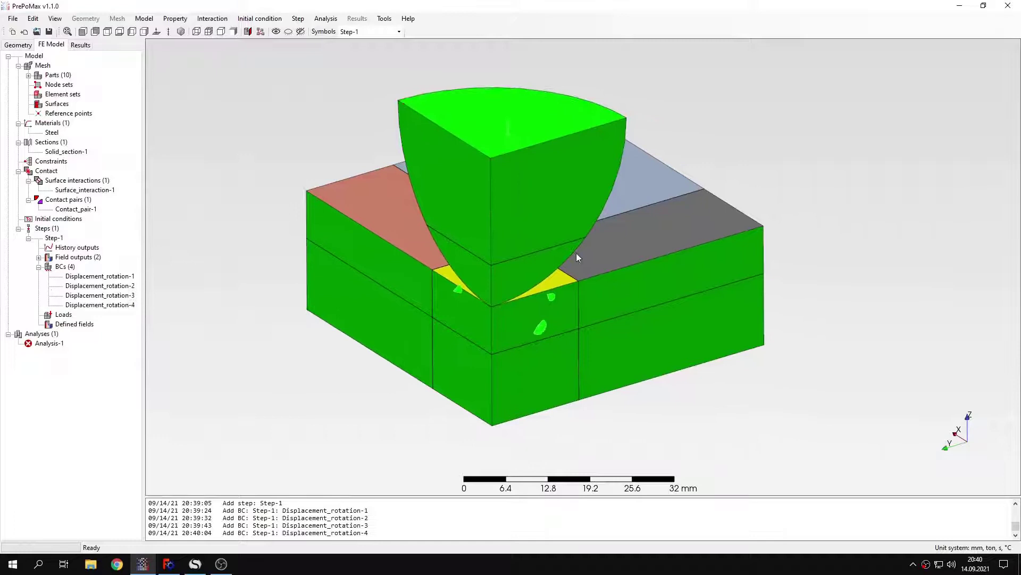
{"action": "left_click", "coordinate": [197, 31]}
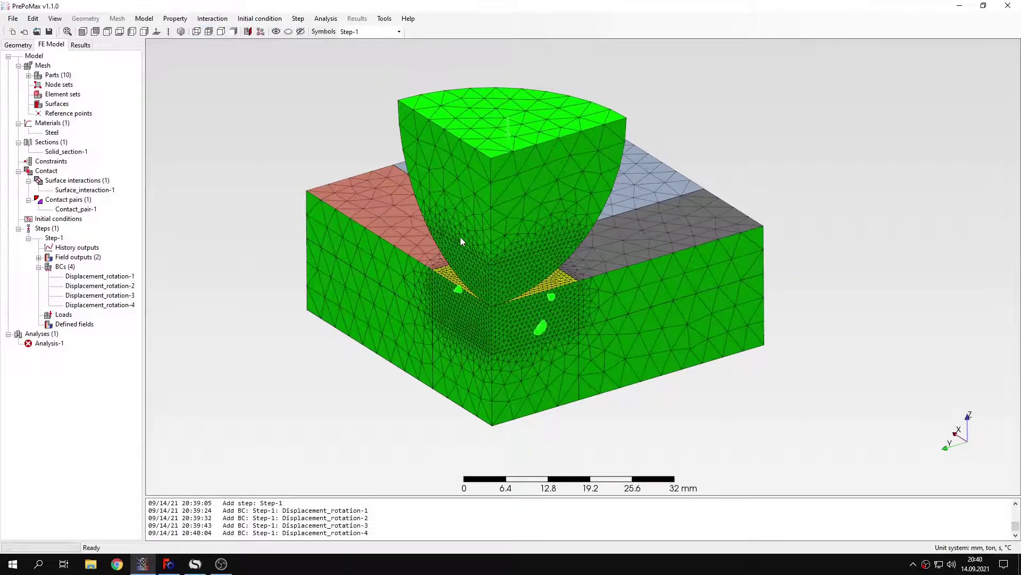
{"action": "right_click", "coordinate": [53, 344]}
{"action": "left_click", "coordinate": [80, 366]}
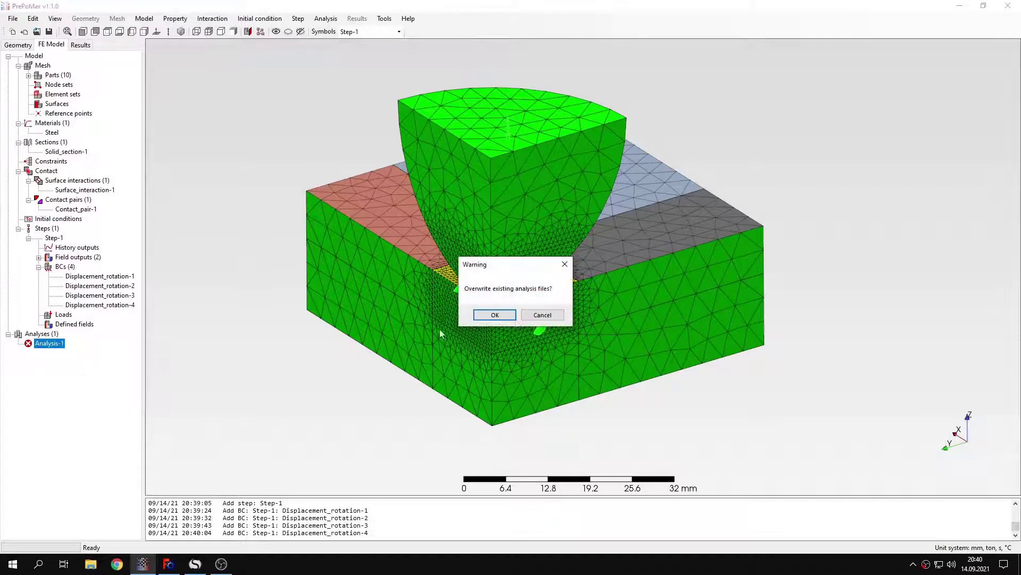
{"action": "left_click", "coordinate": [495, 315]}
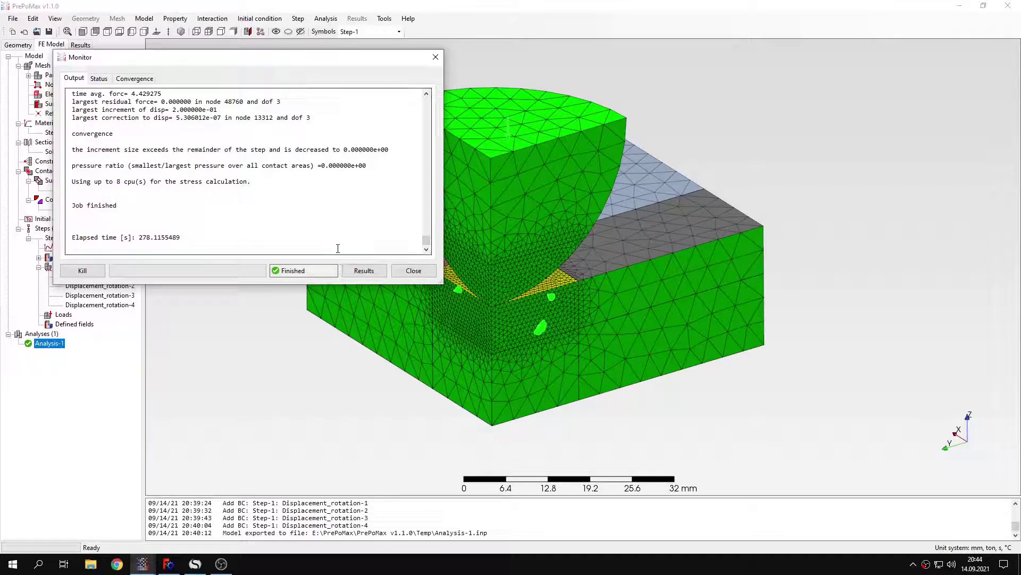
- Open the Analysis-1 results, show von Mises then S33 contours, and zoom on the contact
{"action": "left_click", "coordinate": [358, 267]}
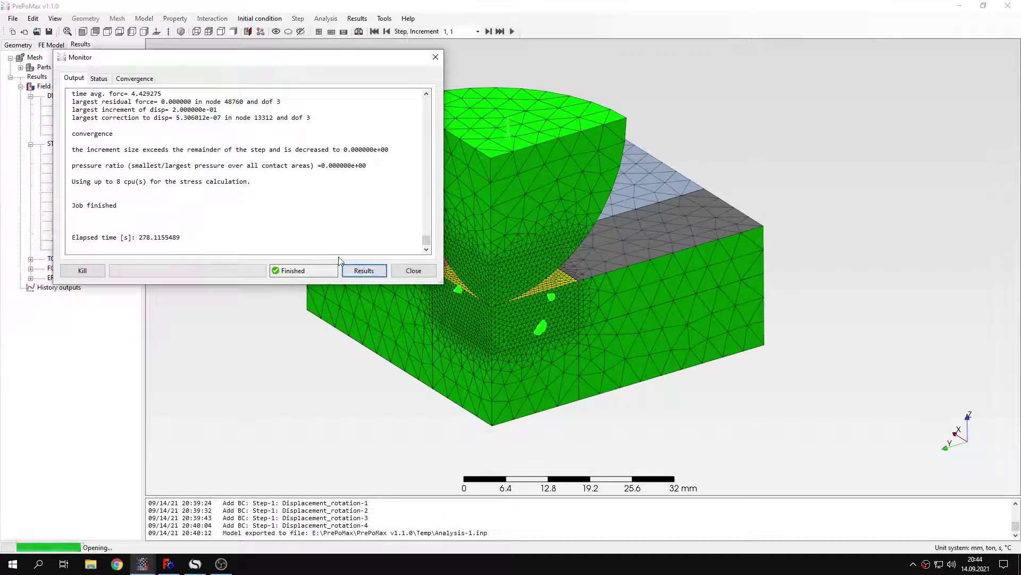
{"action": "left_click", "coordinate": [71, 154]}
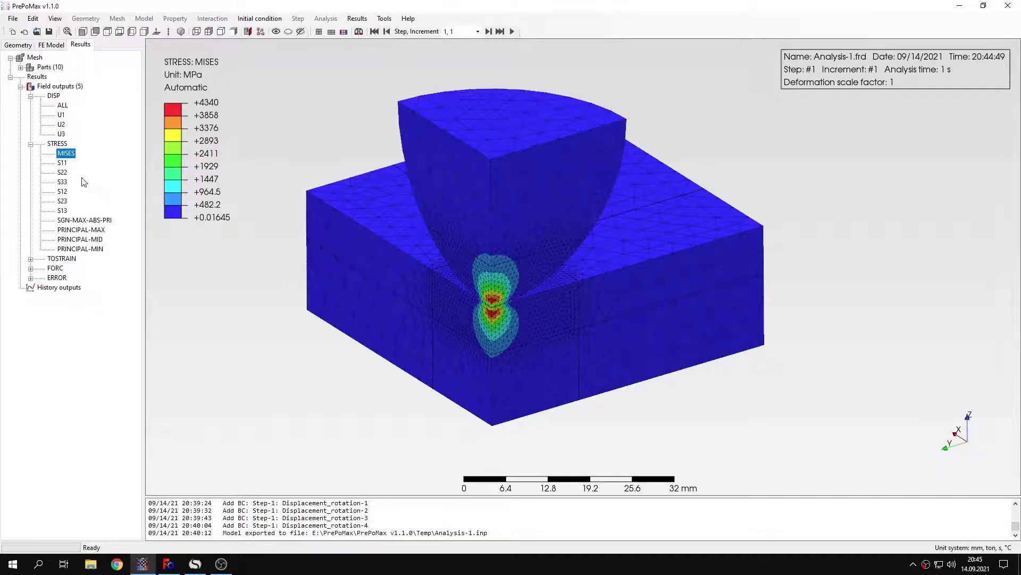
{"action": "left_click", "coordinate": [63, 182]}
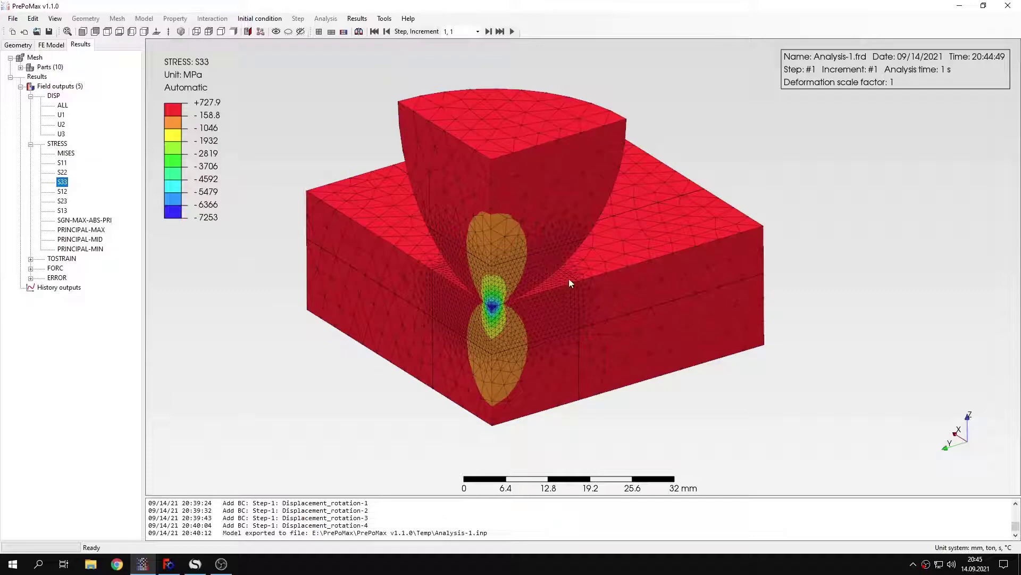
{"action": "scroll", "coordinate": [496, 295], "scroll_direction": "up", "scroll_amount": 3}
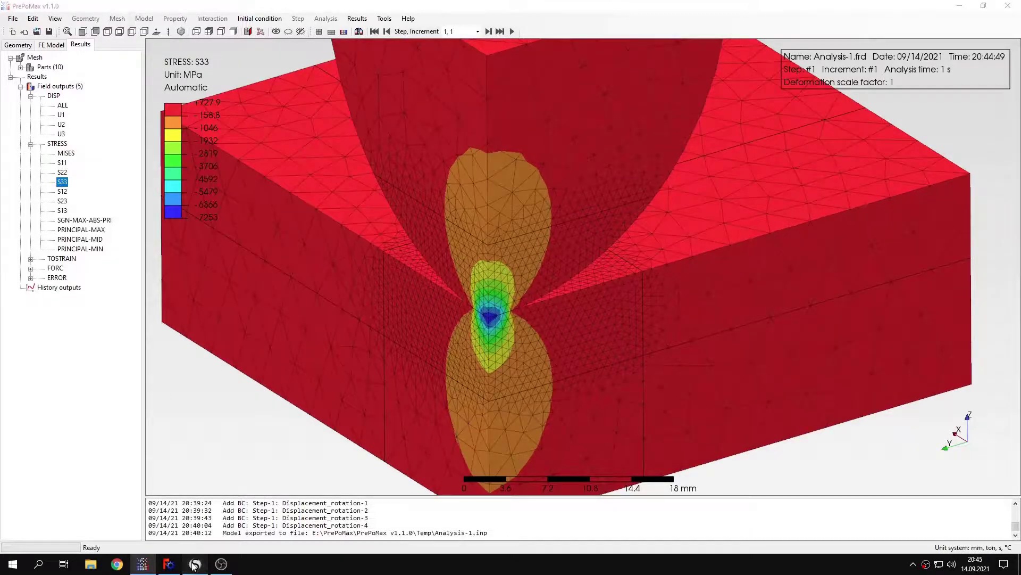
{"action": "key", "text": "alt+Tab"}
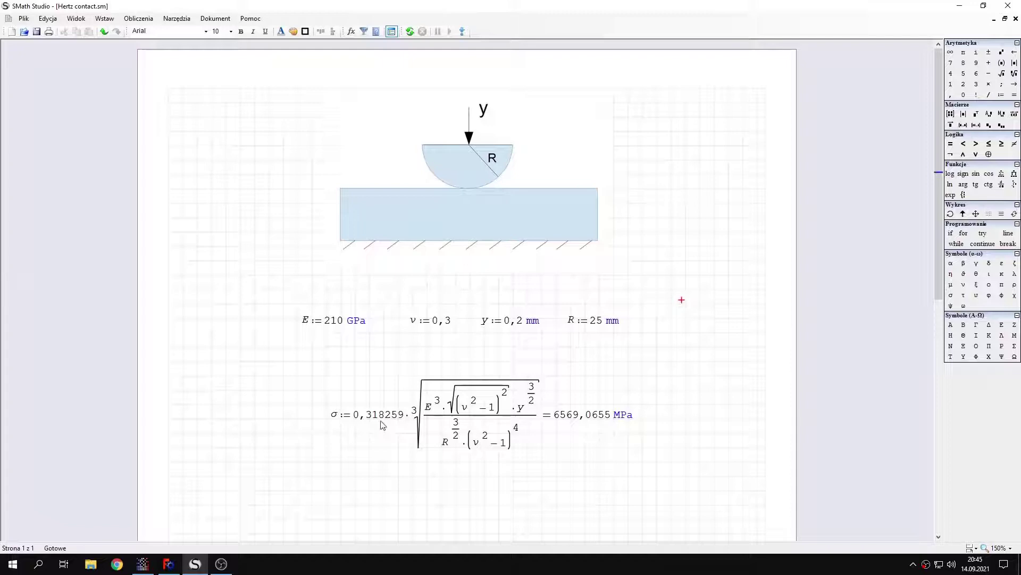
{"action": "mouse_move", "coordinate": [500, 409]}
{"action": "left_click", "coordinate": [143, 564]}
- Query S33 at contact nodes with Point/Node (about -7127 MPa), then bring back the SMath Hertz sheet
{"action": "left_click", "coordinate": [384, 19]}
{"action": "left_click", "coordinate": [400, 39]}
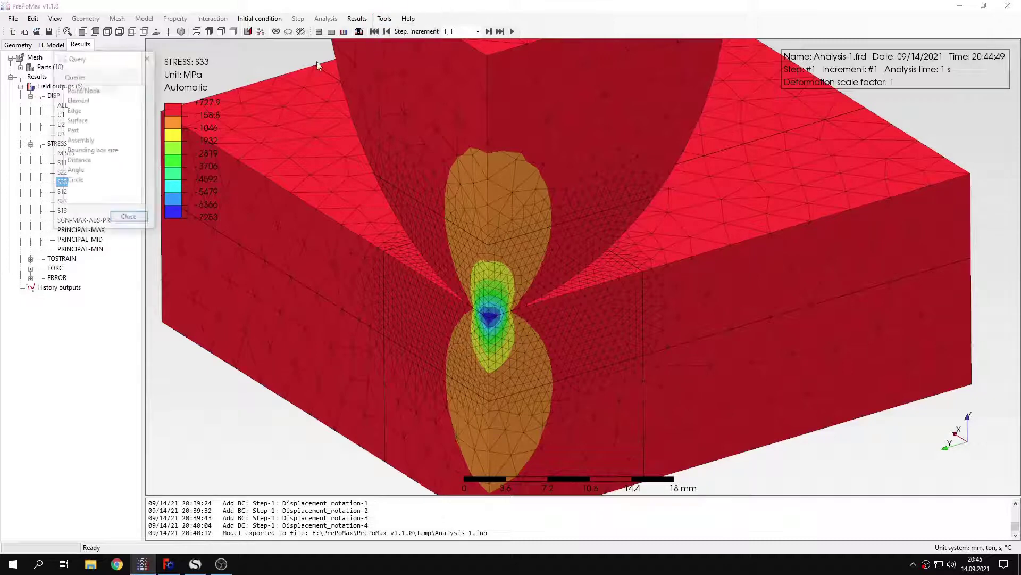
{"action": "scroll", "coordinate": [502, 318], "scroll_direction": "up", "scroll_amount": 5}
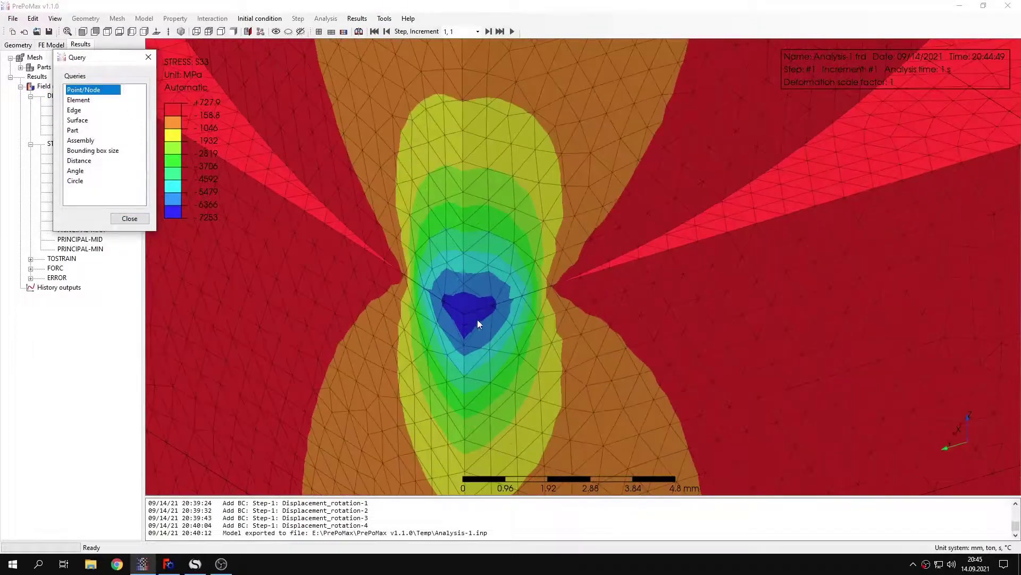
{"action": "mouse_move", "coordinate": [463, 323]}
{"action": "scroll", "coordinate": [467, 322], "scroll_direction": "up", "scroll_amount": 2}
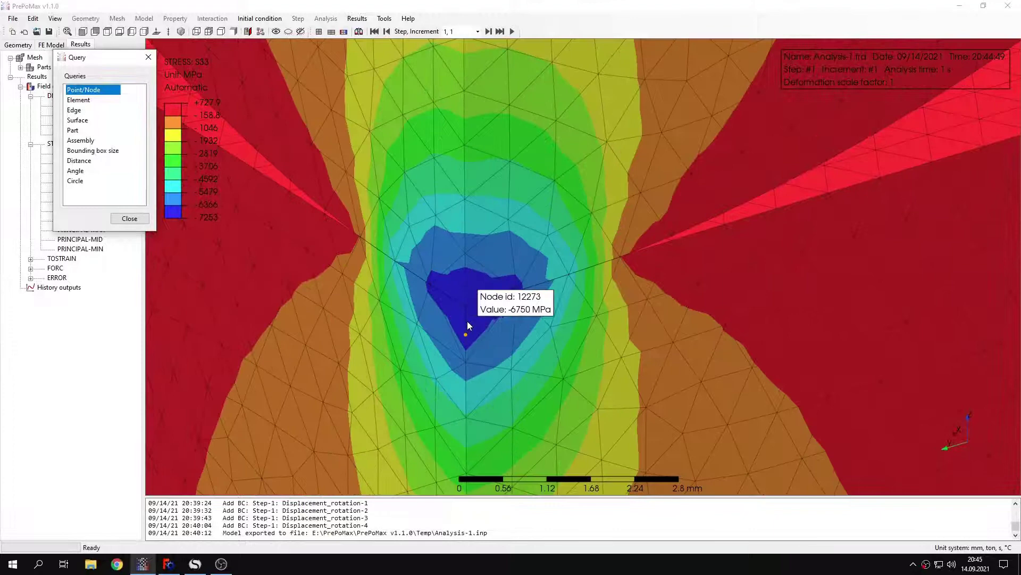
{"action": "mouse_move", "coordinate": [467, 282]}
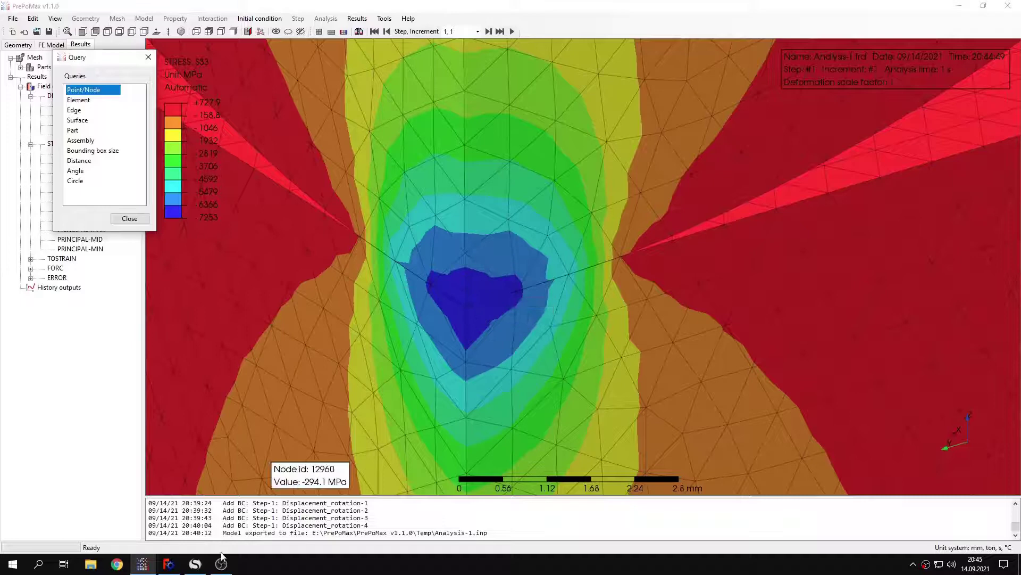
{"action": "left_click", "coordinate": [195, 565]}
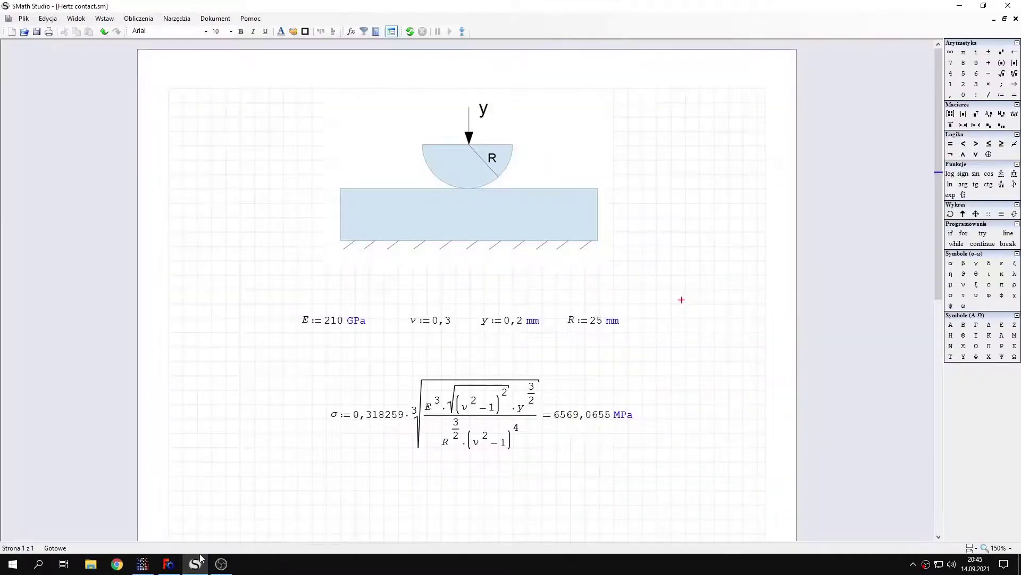
- Back in PrePoMax, query S33 at several blue-spot nodes, reading -6627 to -7253 MPa
{"action": "left_click", "coordinate": [195, 565]}
{"action": "left_click", "coordinate": [502, 293]}
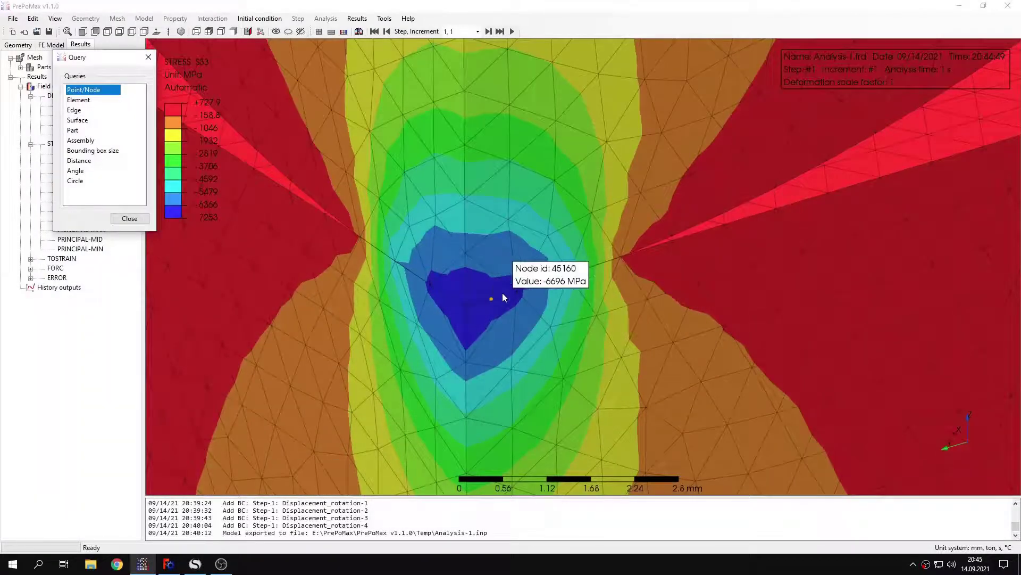
{"action": "left_click", "coordinate": [453, 297]}
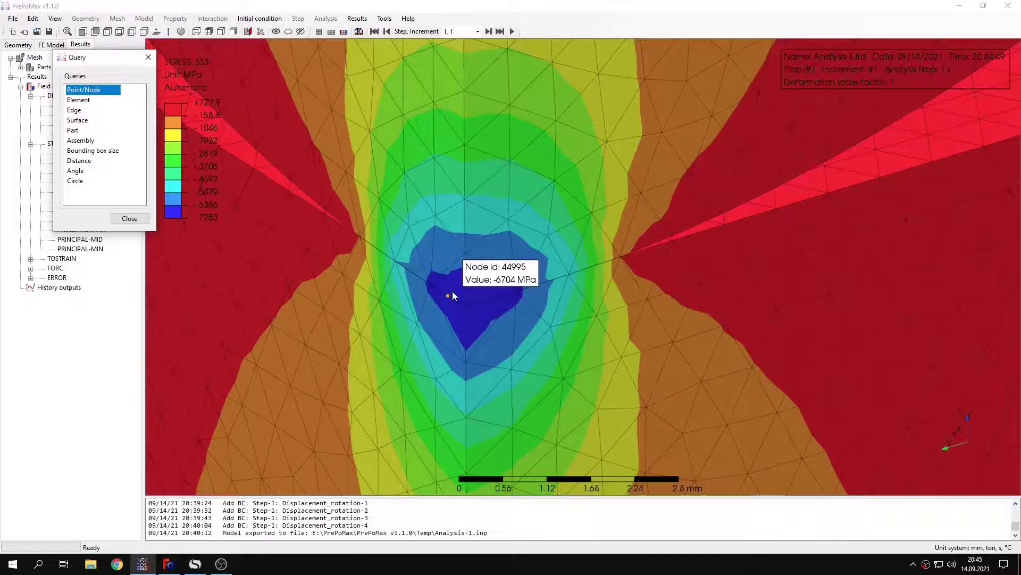
{"action": "left_click", "coordinate": [498, 296]}
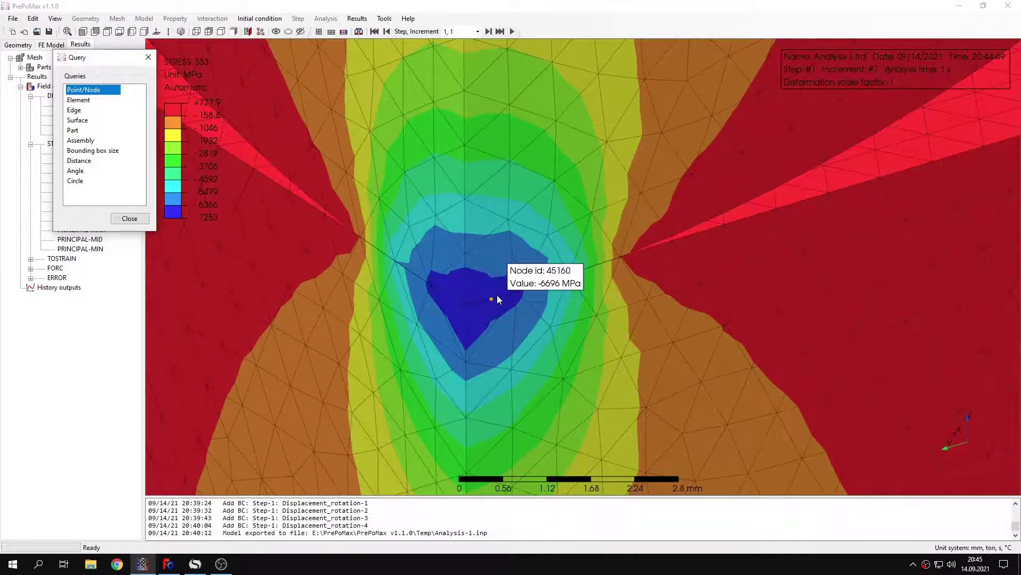
{"action": "scroll", "coordinate": [496, 295], "scroll_direction": "down", "scroll_amount": 6}
{"action": "left_click", "coordinate": [497, 295]}
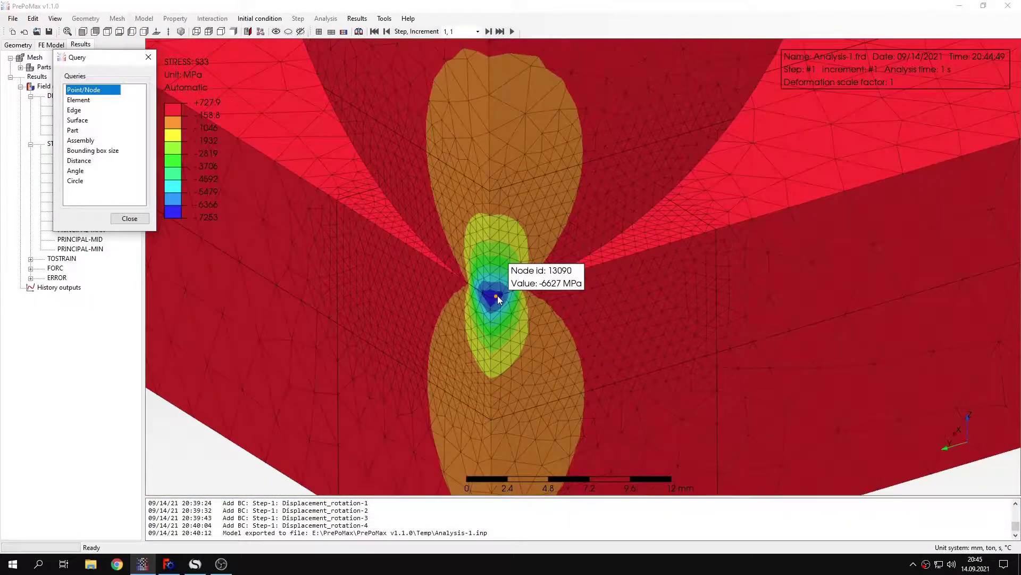
{"action": "scroll", "coordinate": [496, 295], "scroll_direction": "up", "scroll_amount": 8}
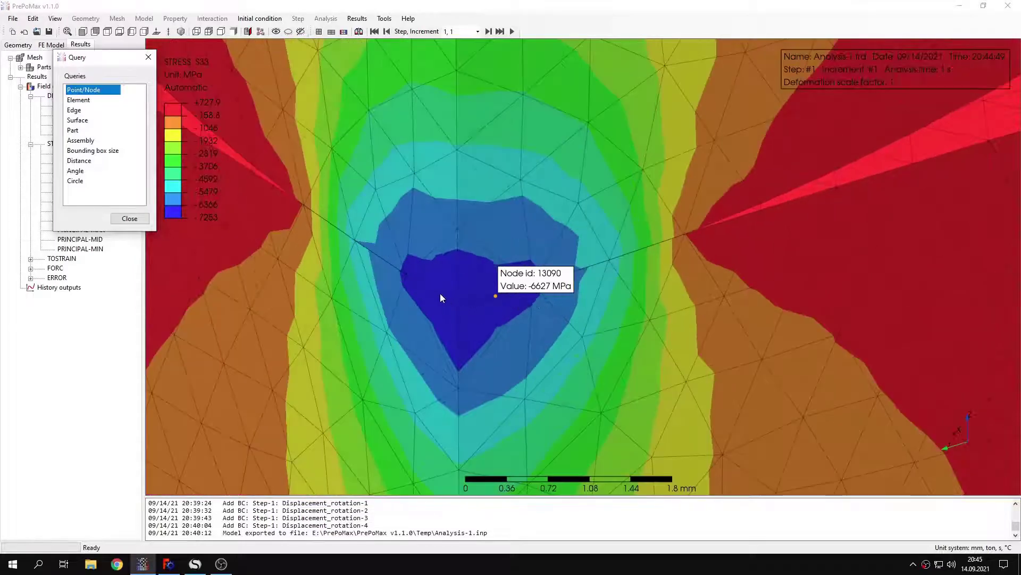
{"action": "left_click", "coordinate": [441, 298]}
{"action": "left_click", "coordinate": [490, 301]}
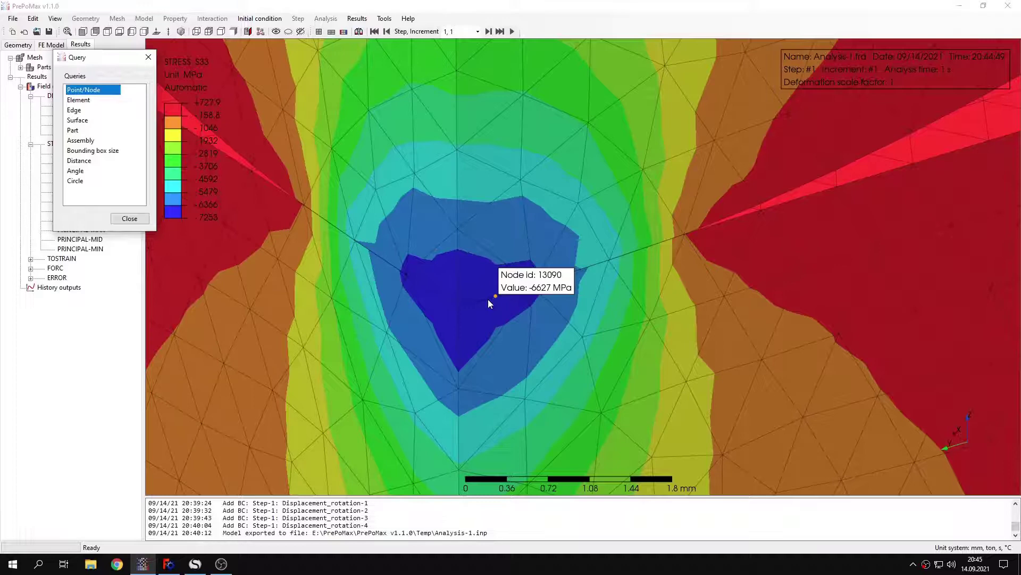
- Log node 13090's coordinates and its S33 value of -6627 MPa
{"action": "left_click", "coordinate": [488, 300]}
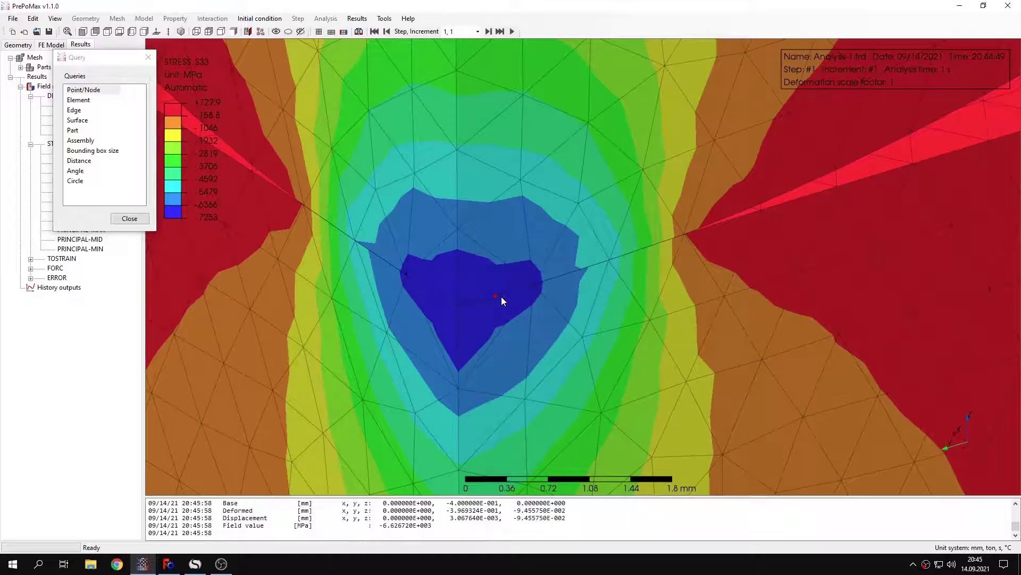
{"action": "mouse_move", "coordinate": [505, 296]}
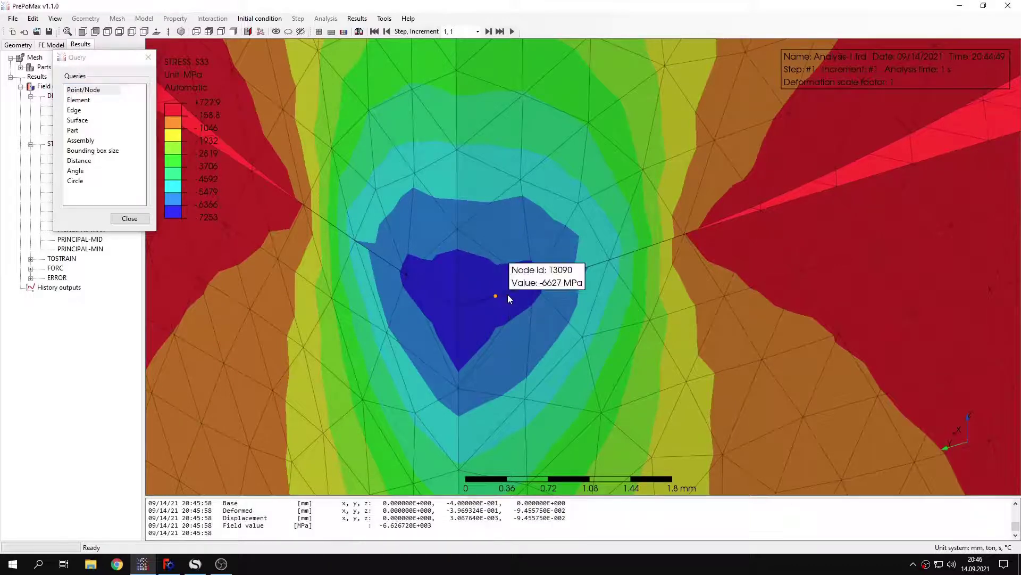
{"action": "scroll", "coordinate": [508, 294], "scroll_direction": "down", "scroll_amount": 6}
{"action": "scroll", "coordinate": [507, 295], "scroll_direction": "down", "scroll_amount": 4}
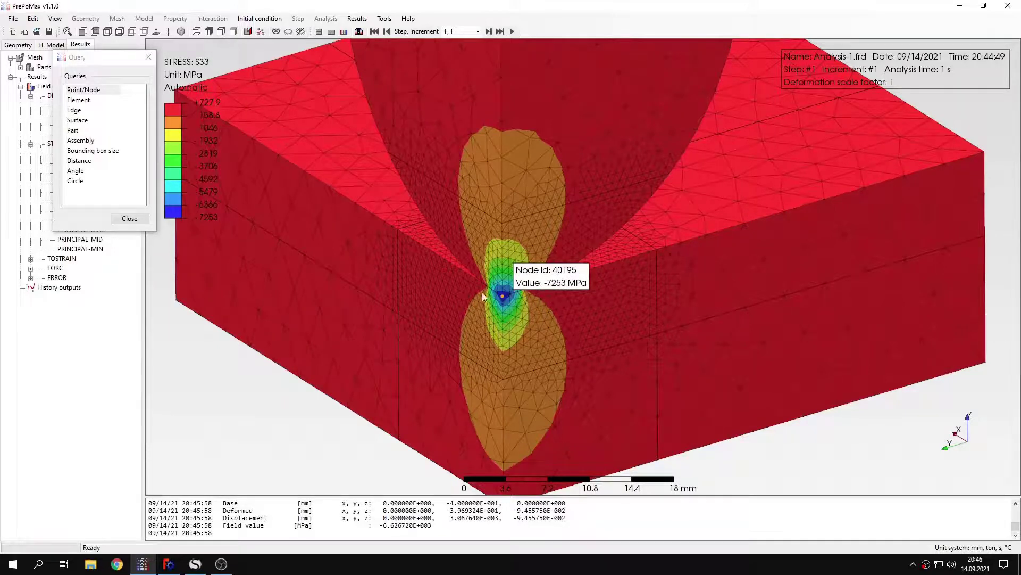
{"action": "mouse_move", "coordinate": [521, 171]}
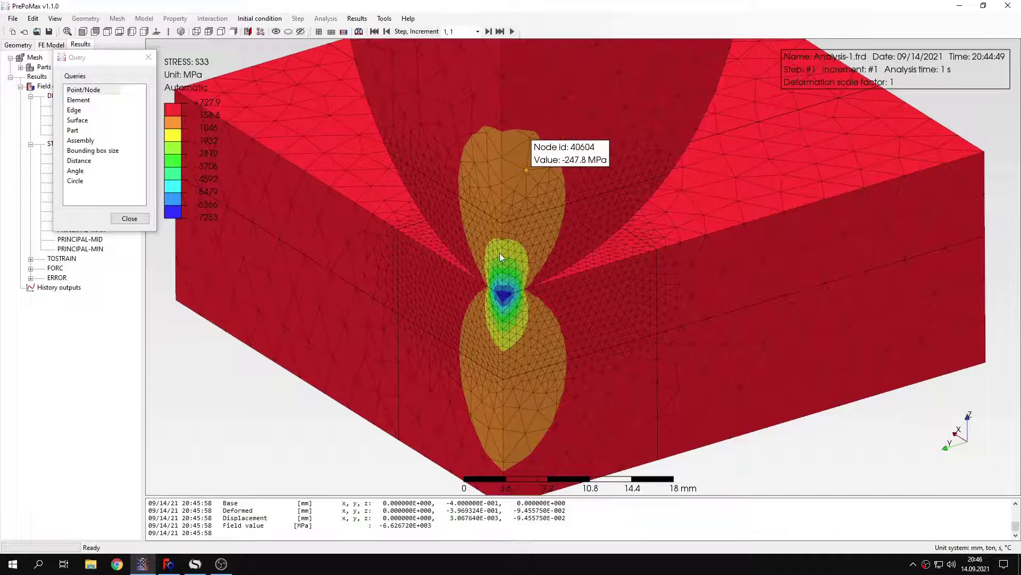
{"action": "left_click", "coordinate": [129, 218]}
{"action": "left_click", "coordinate": [66, 153]}
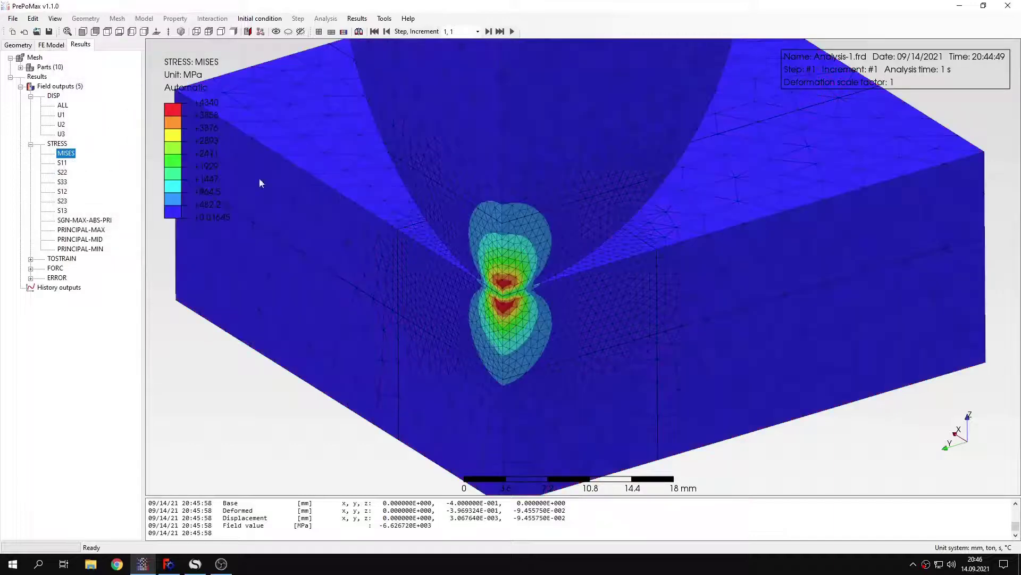
{"action": "scroll", "coordinate": [554, 268], "scroll_direction": "down", "scroll_amount": 3}
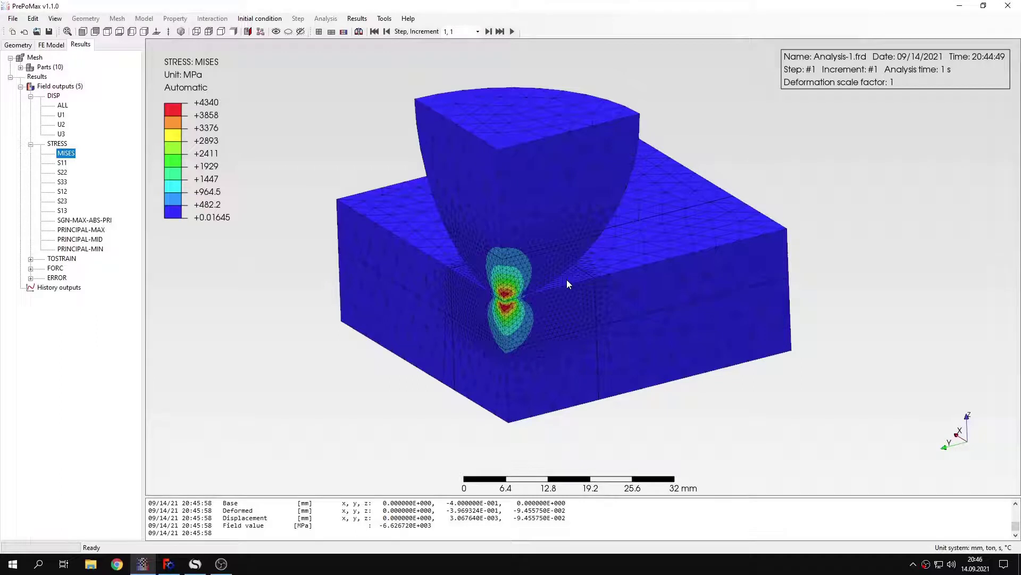
{"action": "middle_click_drag", "start_coordinate": [570, 286], "coordinate": [601, 290]}
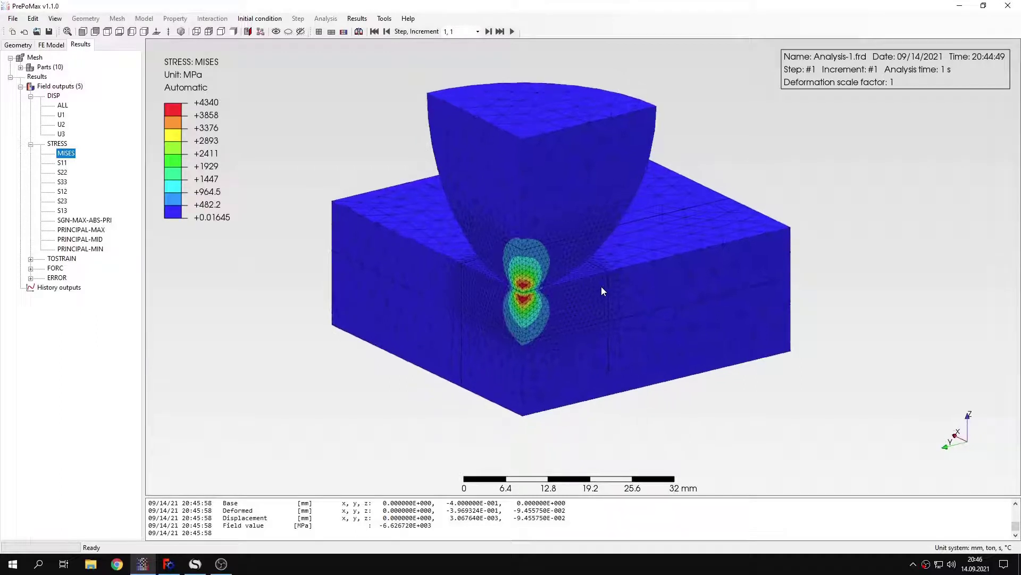